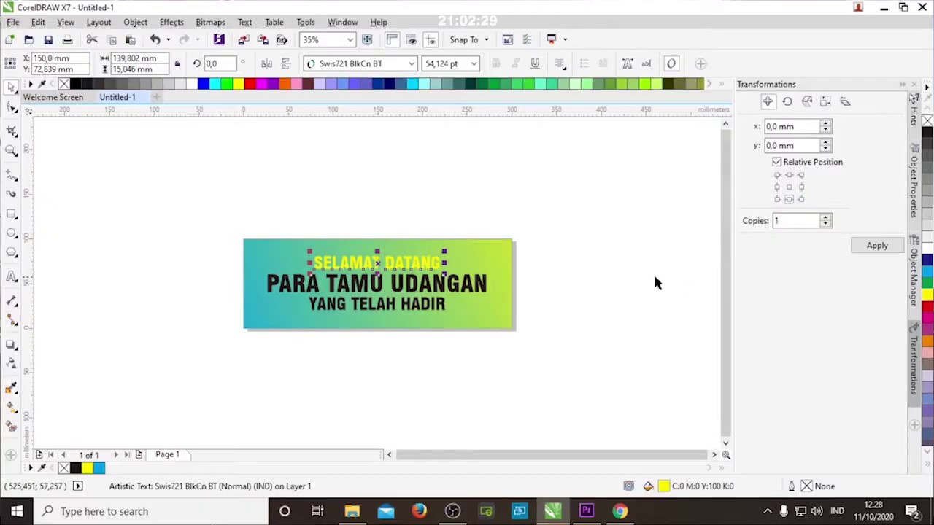
Step: Give the first banner text line a 3.0 pt black outline
key(F12)
click(379, 165)
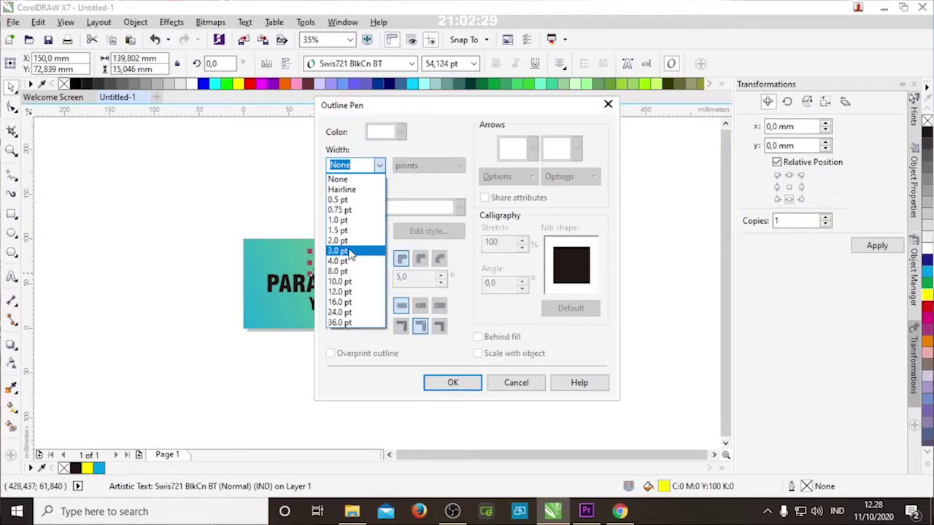
click(347, 259)
click(478, 336)
click(478, 353)
click(452, 382)
Step: Give YANG TELAH HADIR a 10.0 pt outline with round corners
key(Tab)
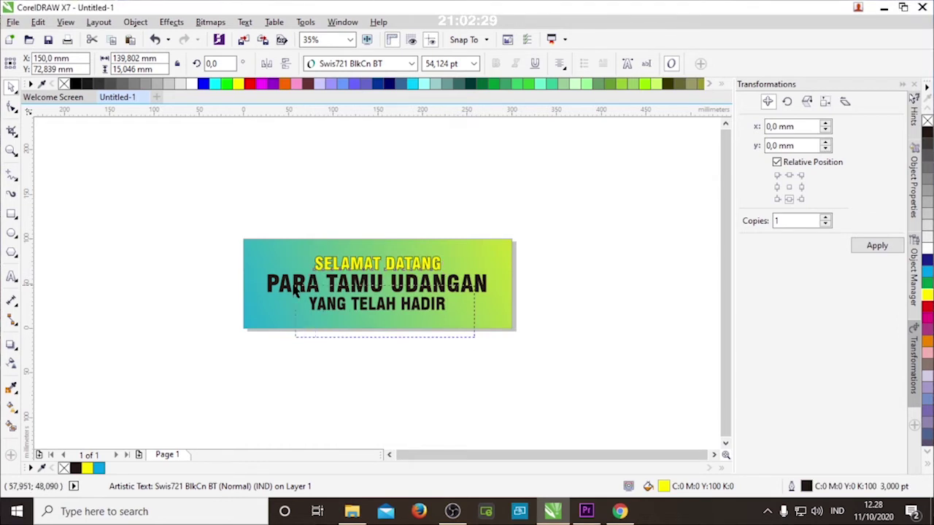
key(Tab)
key(F12)
click(379, 165)
click(340, 259)
click(421, 258)
click(453, 382)
Step: Give SELAMAT DATANG an 8.0 pt outline and nudge it and YANG TELAH HADIR into place
key(Tab)
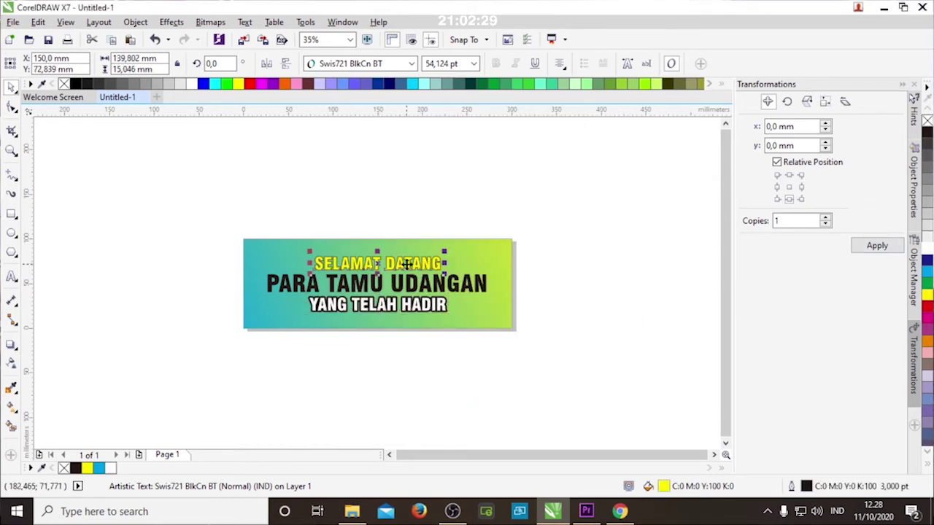
key(F12)
click(379, 165)
click(343, 274)
click(452, 382)
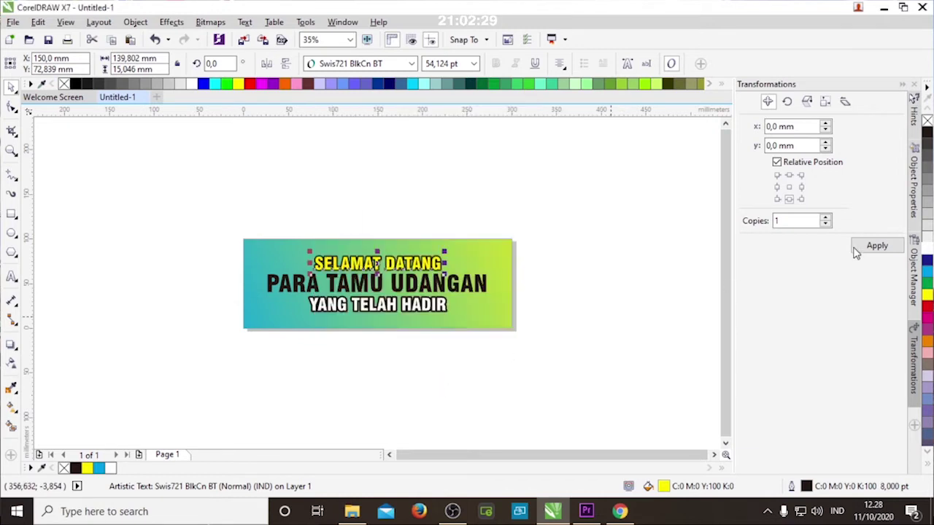
key(Tab)
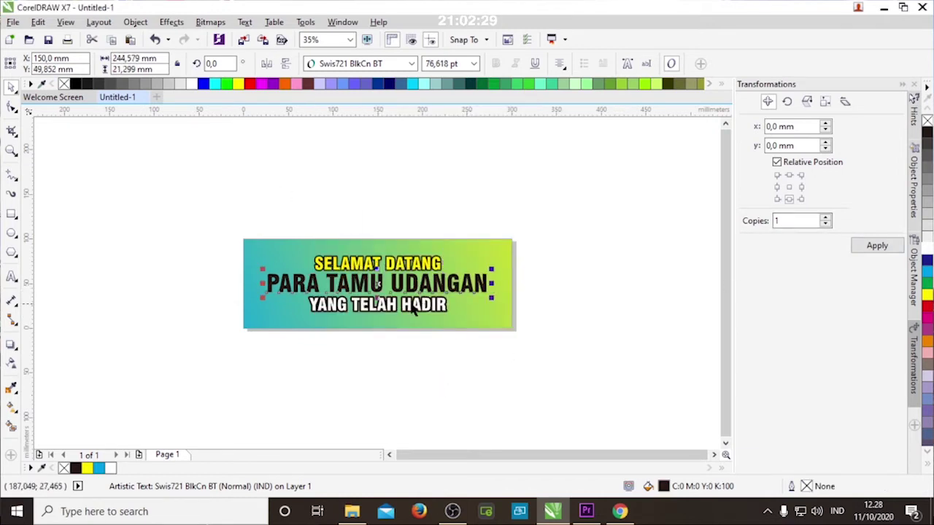
drag(378, 305, 378, 309)
drag(399, 263, 399, 257)
Step: Give PARA TAMU UDANGAN a thick 16 pt white outline
key(Tab)
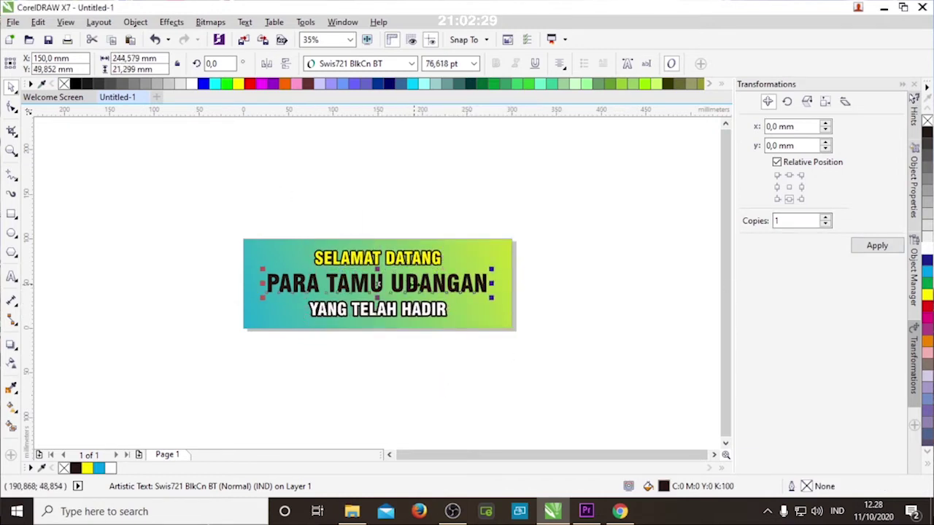
key(F12)
click(379, 165)
click(347, 261)
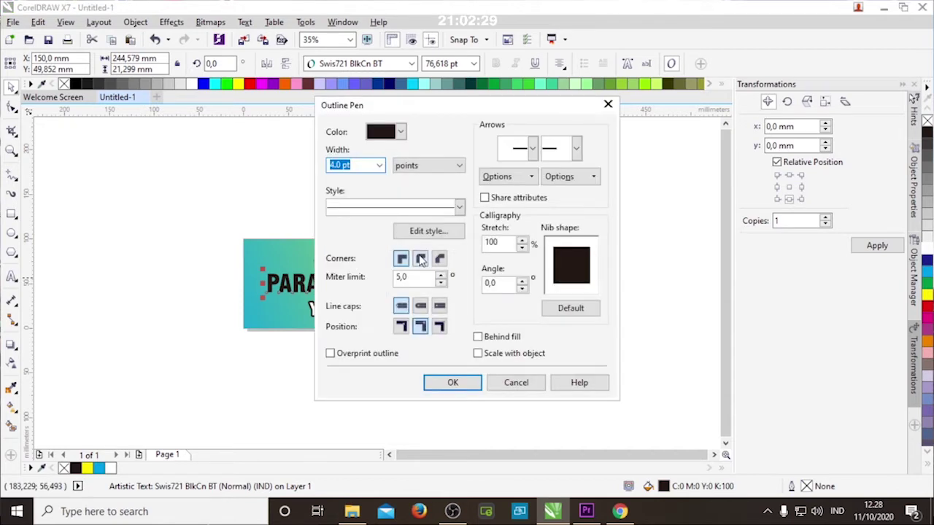
click(457, 383)
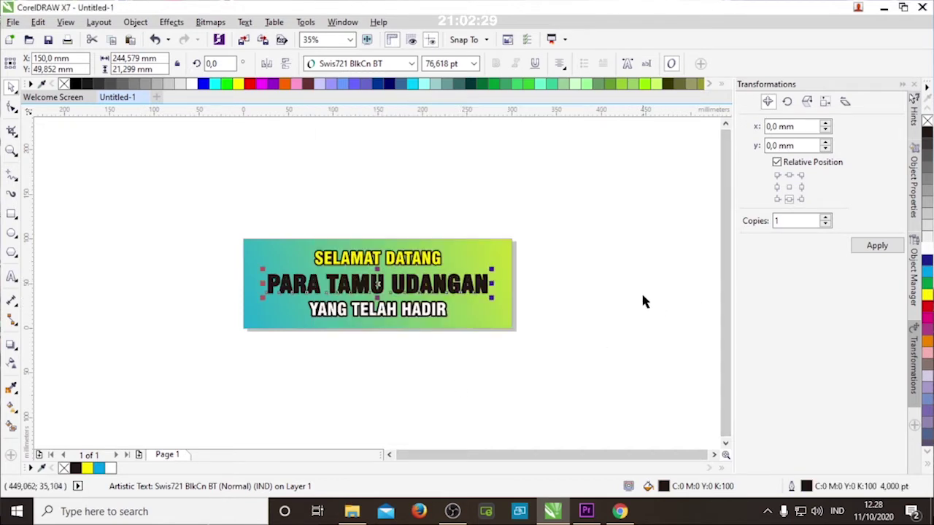
key(F12)
click(378, 165)
click(344, 299)
click(452, 384)
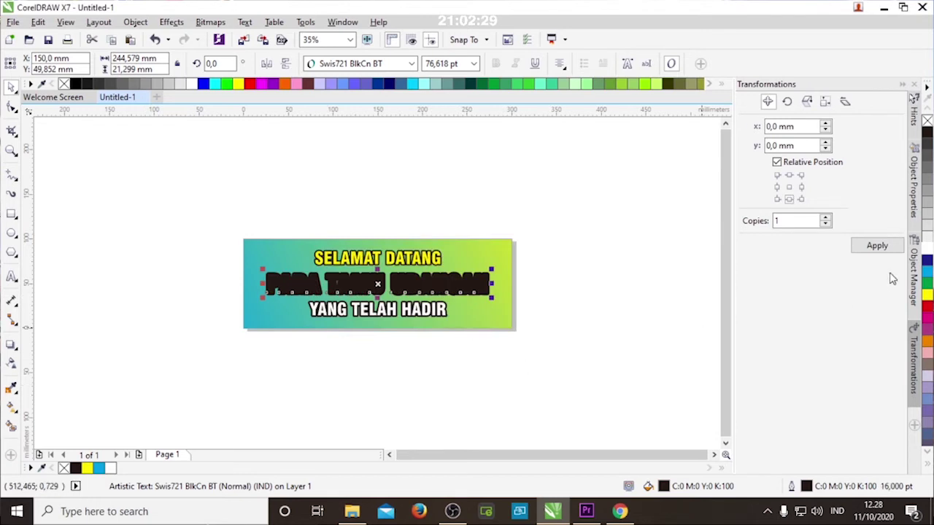
right_click(928, 251)
Step: Add a black glow drop shadow to PARA TAMU UDANGAN
click(11, 345)
drag(378, 284, 340, 313)
click(62, 64)
click(25, 159)
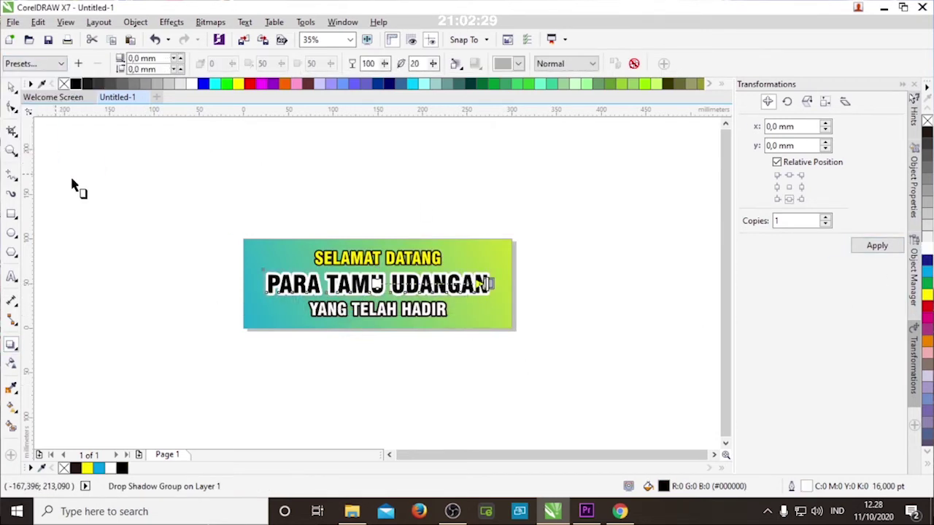
click(518, 63)
click(532, 154)
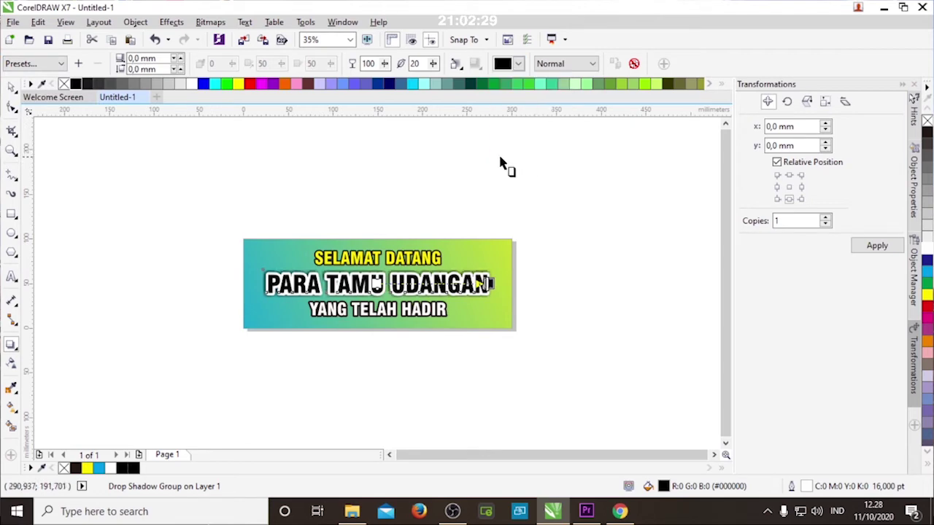
Step: Drag the downloaded JPG from the browser into the banner document
click(619, 511)
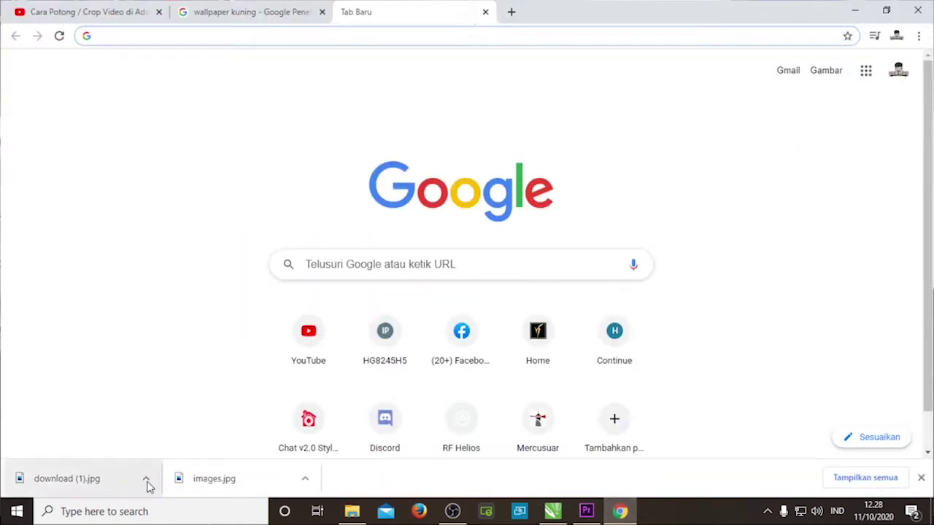
click(586, 512)
mouse_move(558, 515)
mouse_down()
mouse_move(305, 349)
mouse_move(263, 251)
mouse_move(385, 341)
mouse_up()
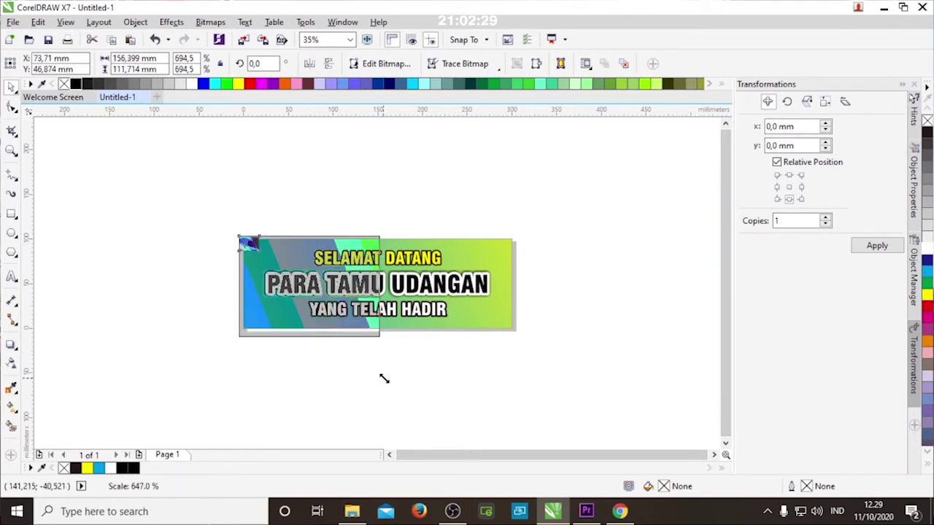
Step: Fade the picture with a gradient transparency across the banner
click(11, 362)
drag(294, 301, 369, 285)
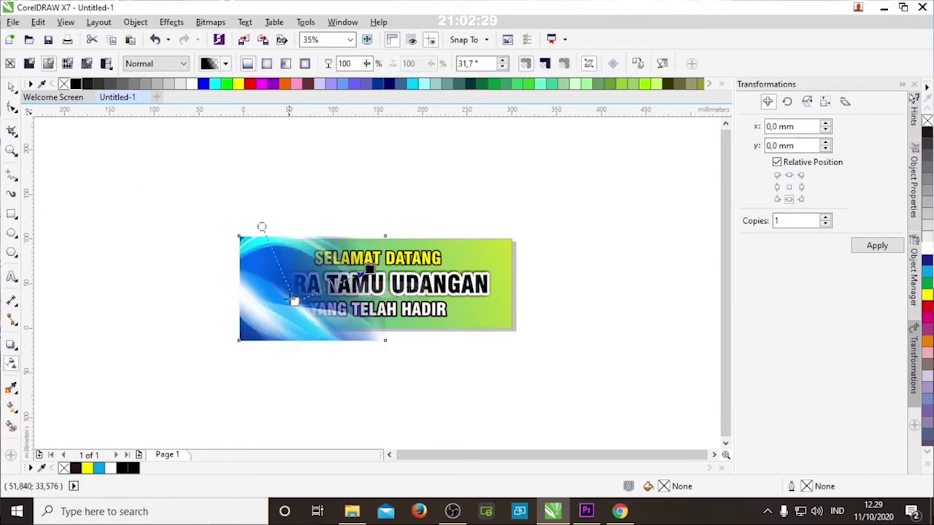
drag(278, 228, 204, 189)
key(space)
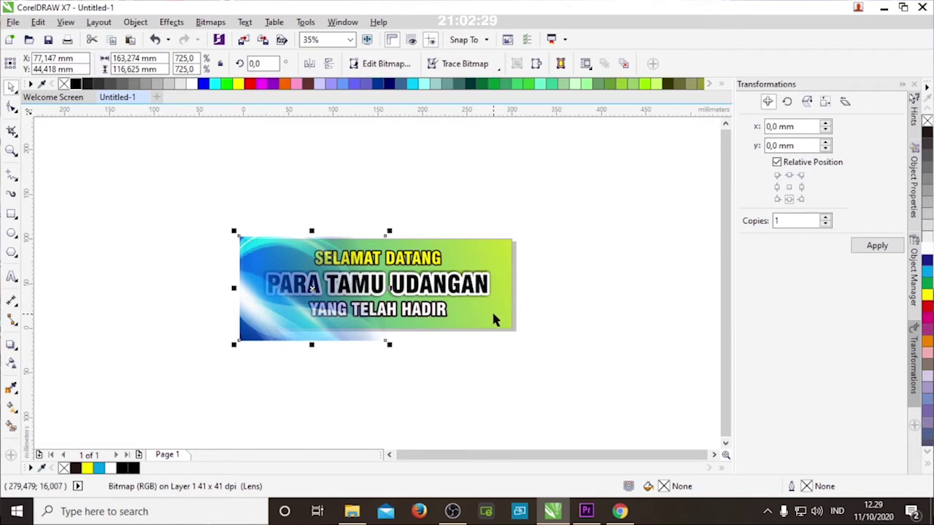
Step: PowerClip the picture inside the banner background rectangle
key(shift+s)
key(space)
click(474, 319)
key(Return)
click(504, 323)
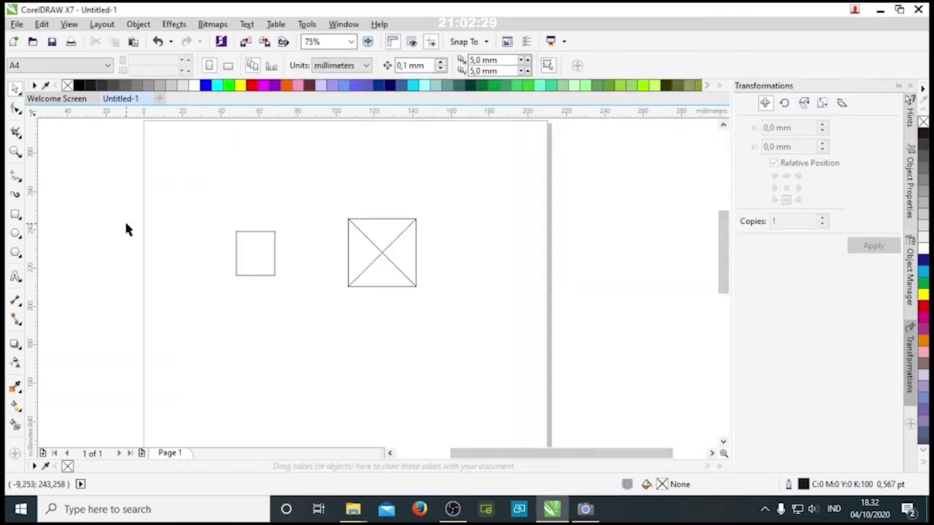
Step: Marquee-select the small rectangle and the crossed square and delete them both
drag(171, 160, 486, 332)
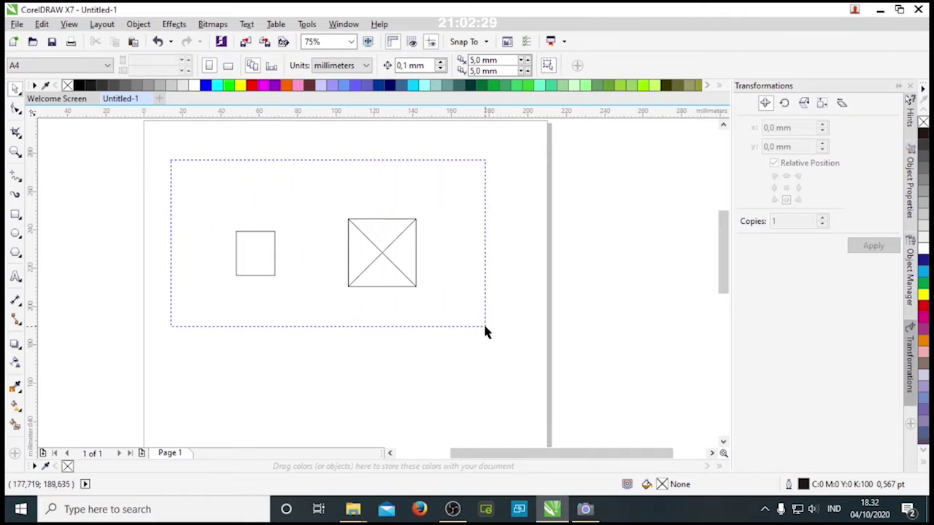
drag(486, 327, 486, 326)
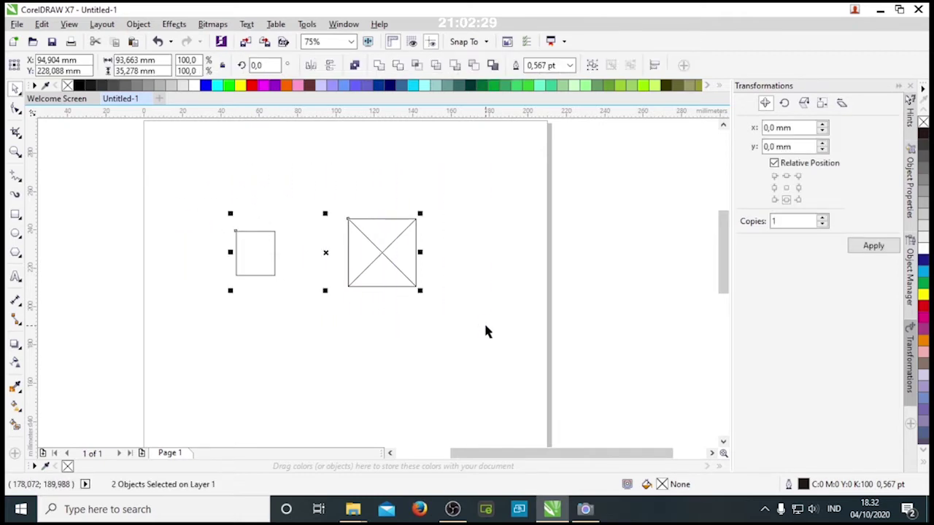
key(Delete)
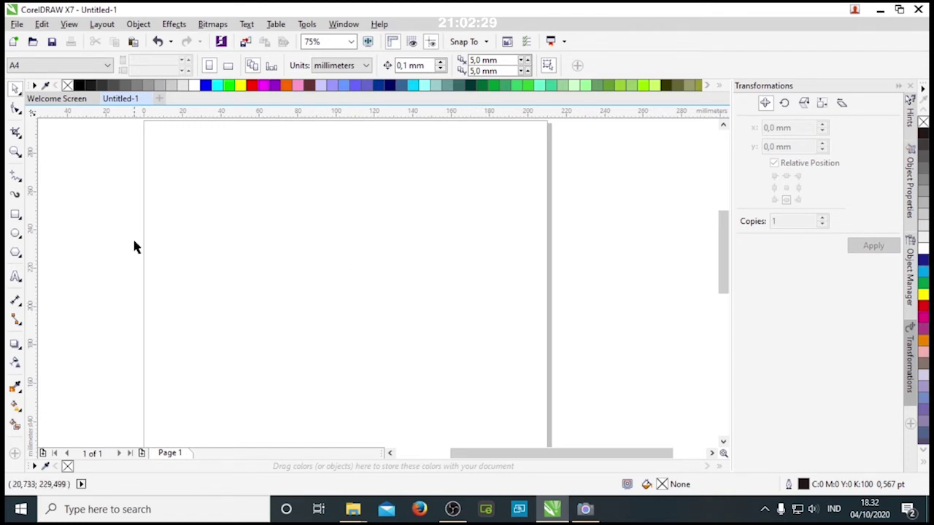
click(15, 215)
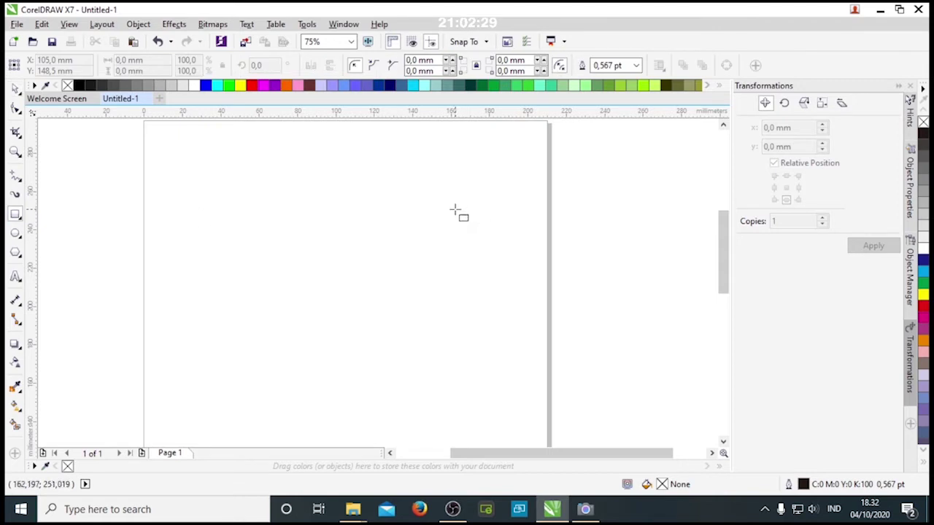
Step: Draw a 28.2 × 34.6 mm rectangle and place a copy to its left
drag(455, 210, 509, 276)
key(space)
drag(483, 243, 331, 245)
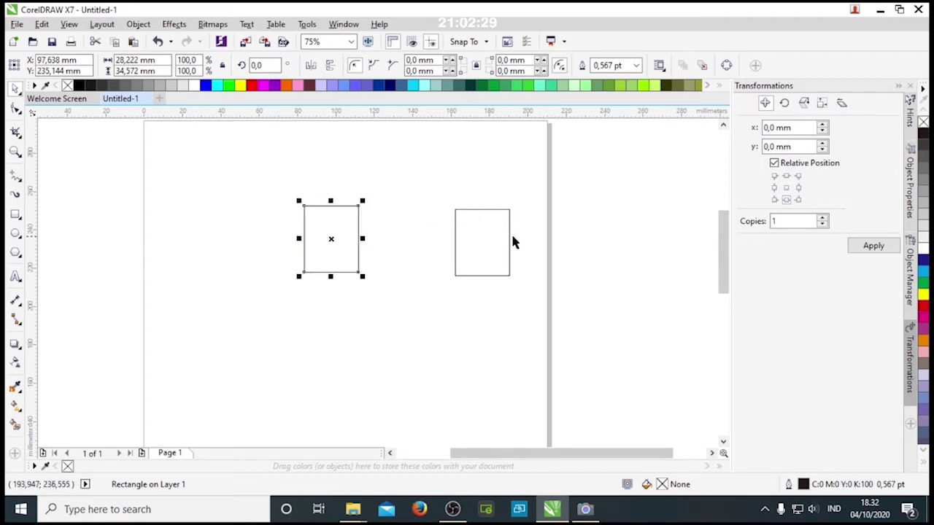
Step: Enlarge the right rectangle to 91.6 × 112.2 mm, then select both rectangles
drag(470, 241, 466, 229)
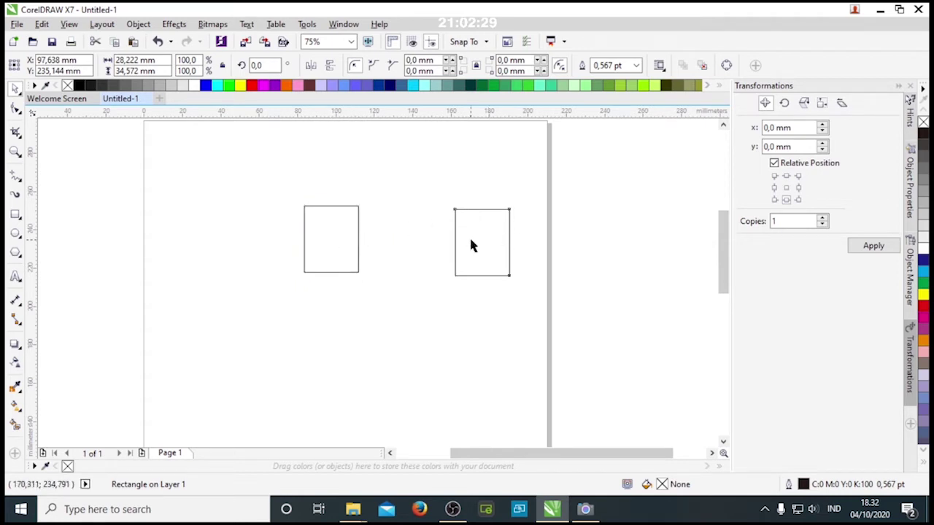
drag(510, 268, 571, 342)
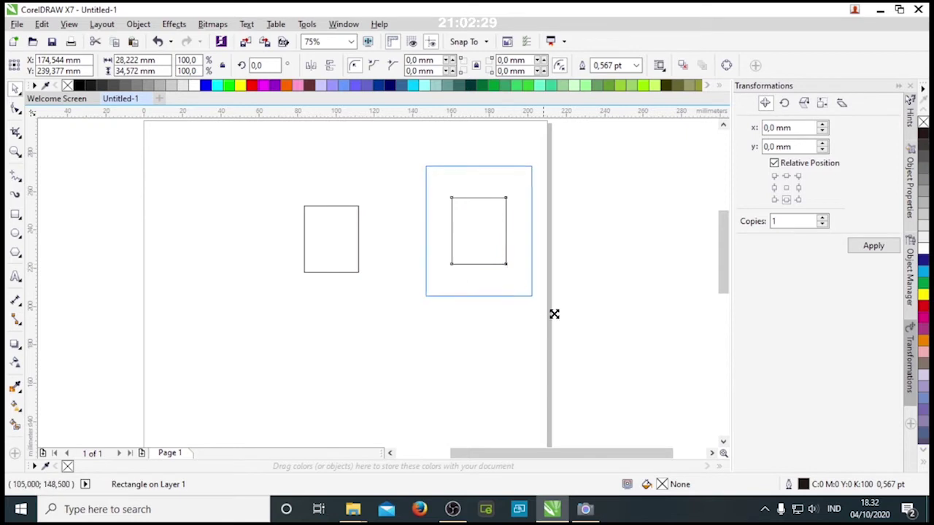
click(332, 251)
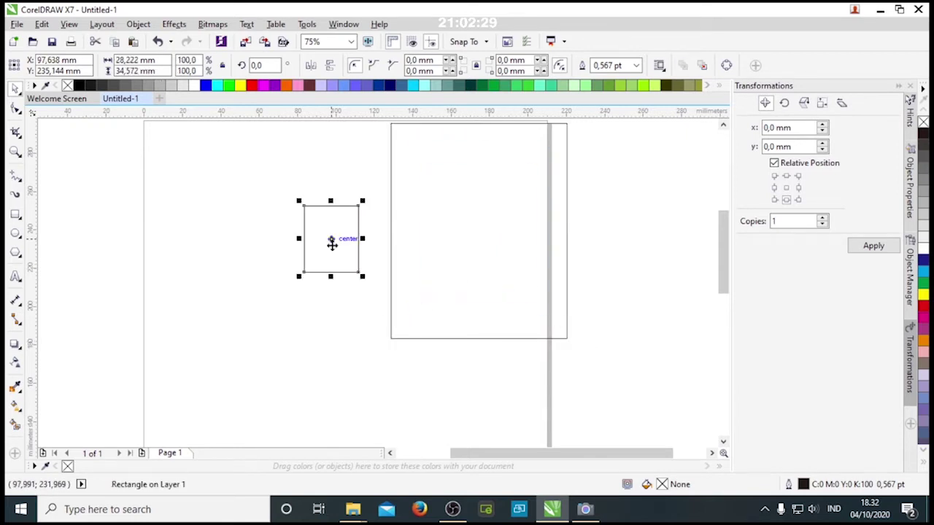
shift+click(466, 258)
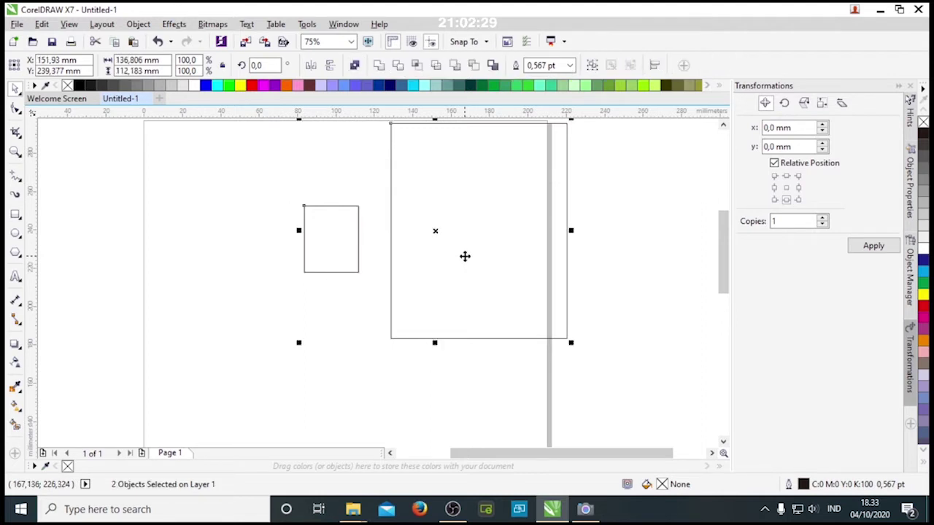
Step: Align the small rectangle to the large one's top, left, right, bottom, then left edges
key(t)
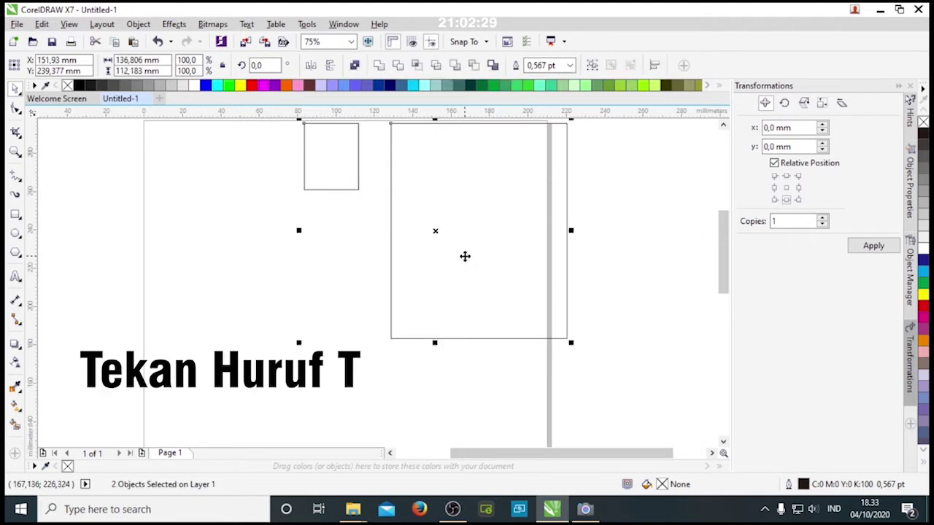
key(l)
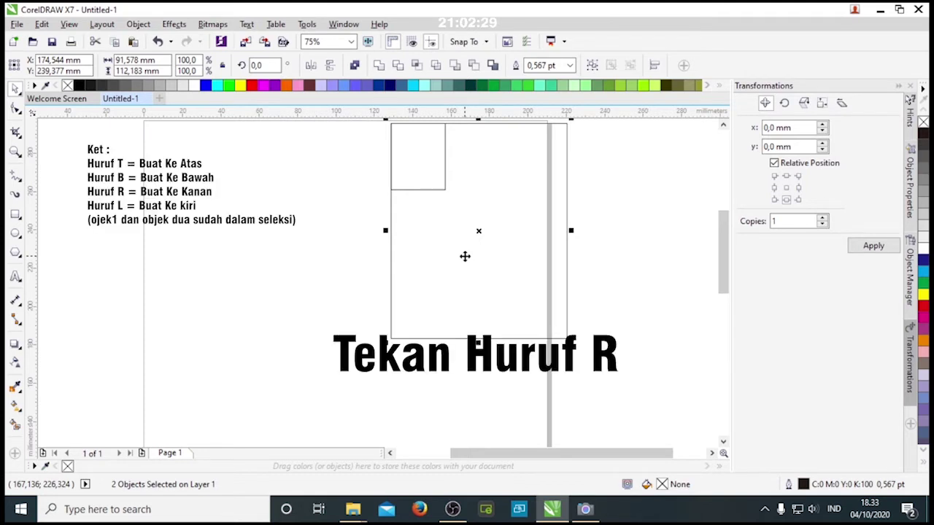
key(r)
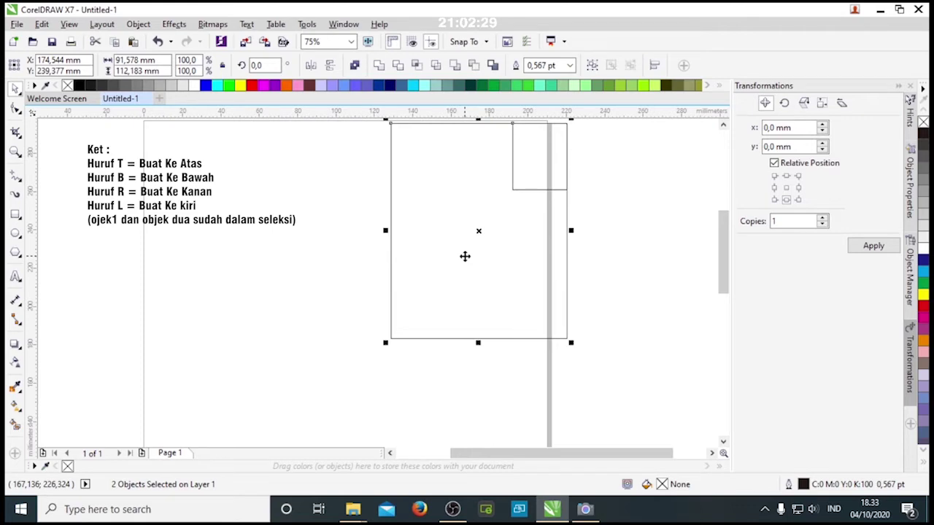
key(b)
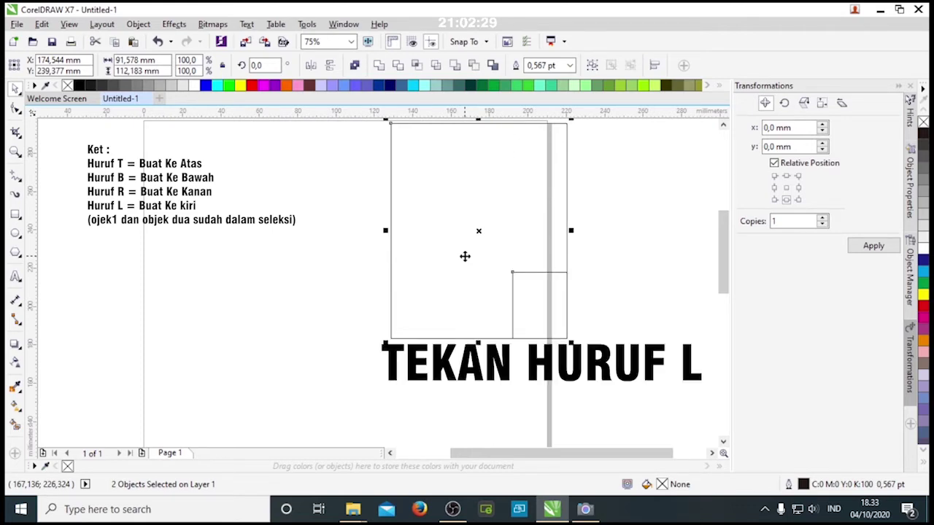
key(l)
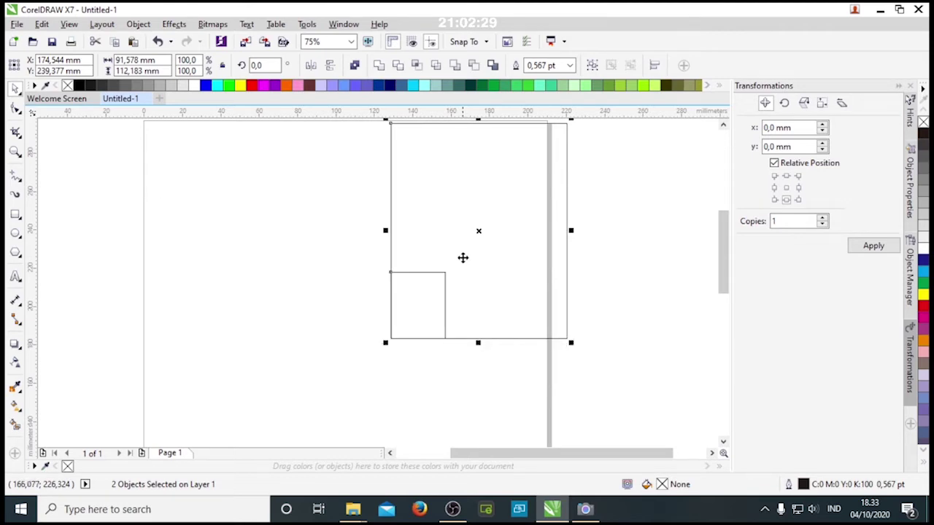
click(595, 231)
Step: Move the small rectangle out to the left and delete the large rectangle
drag(621, 202, 212, 387)
drag(431, 304, 241, 327)
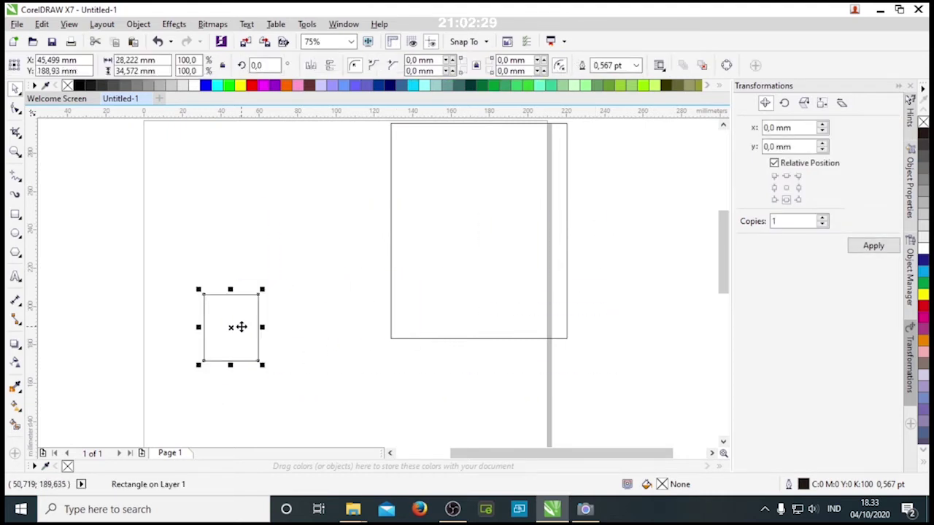
click(418, 274)
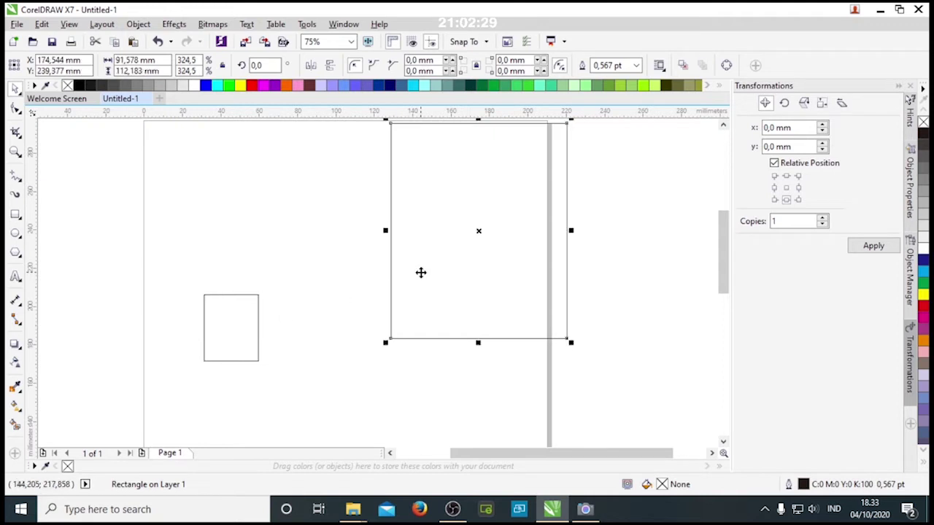
key(Delete)
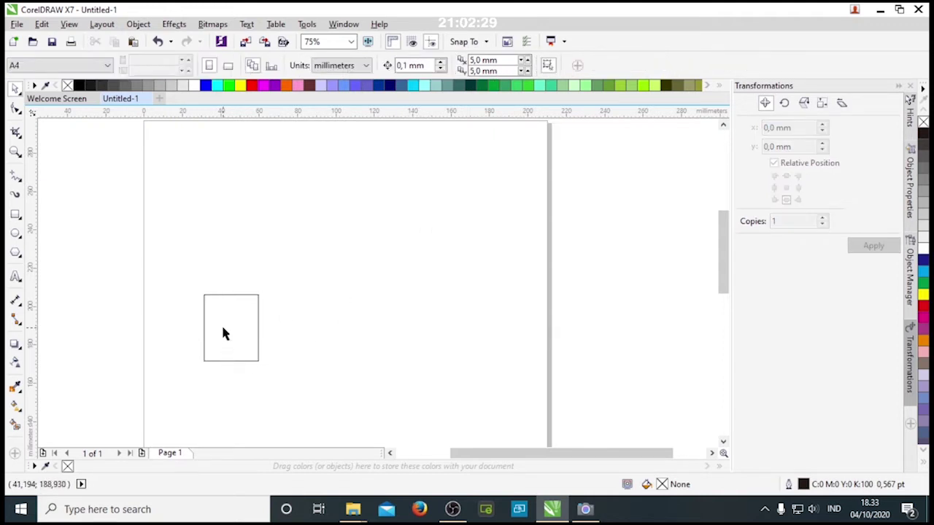
Step: Build a row of seven evenly spaced copies of the small rectangle with Ctrl+R
click(222, 329)
drag(224, 322, 289, 324)
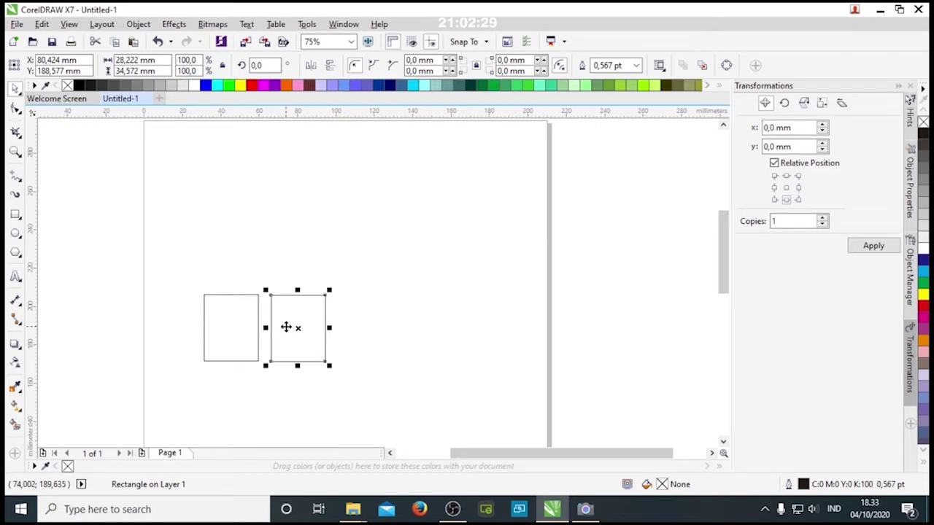
key(ctrl+r)
key(ctrl+r)
key(ctrl+r)
key(ctrl+r)
key(ctrl+r)
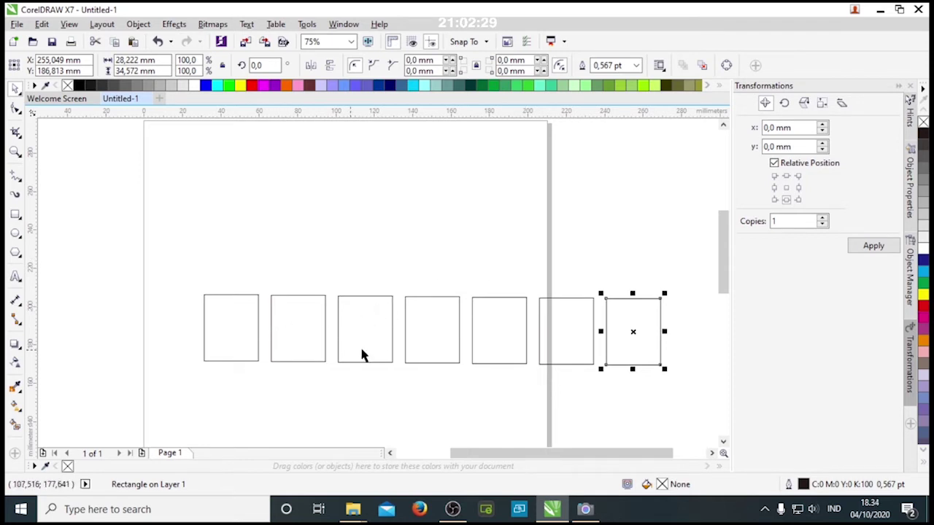
Step: Marquee-select all seven rectangles and delete them
click(699, 249)
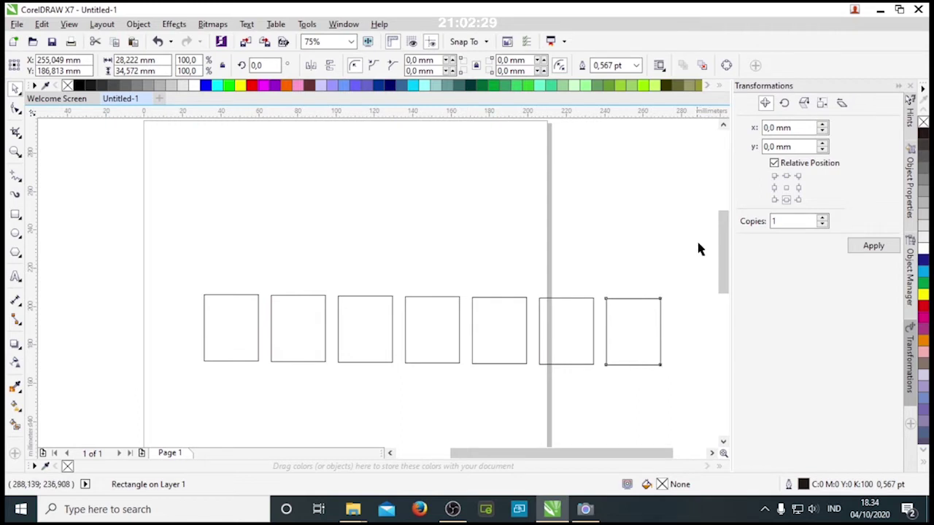
drag(698, 249, 191, 382)
key(Delete)
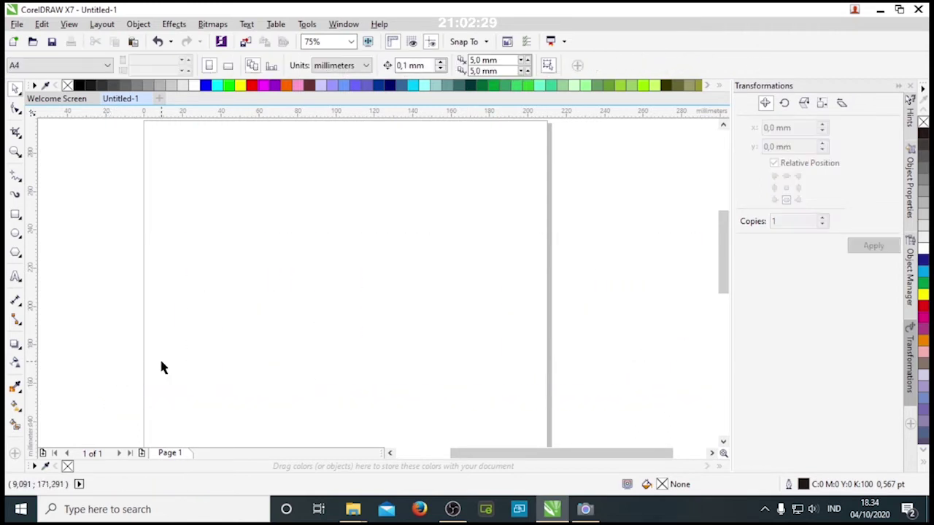
Step: Add the 24 pt Arial text 'dadadaadd' and convert it to curves with Ctrl+Q
click(16, 277)
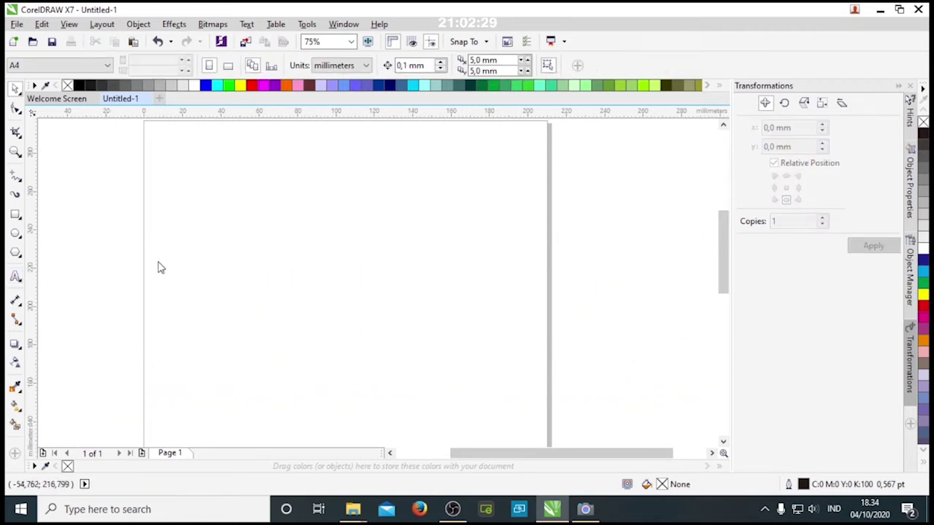
click(339, 221)
text(dadadaadd)
key(ctrl+space)
scroll(357, 202, up, 1)
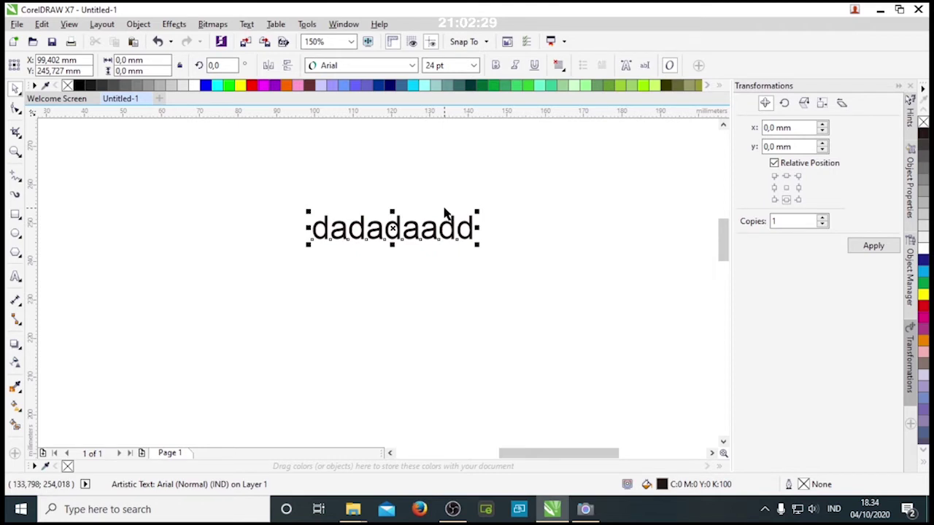
key(ctrl+q)
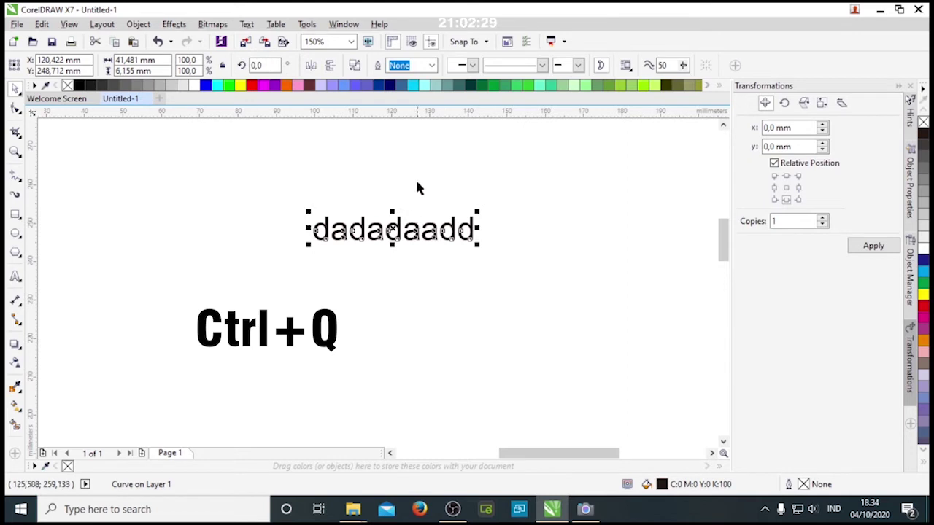
Step: Select the curved 'dadadaadd' lettering, shift it slightly up-left, then delete it
key(Escape)
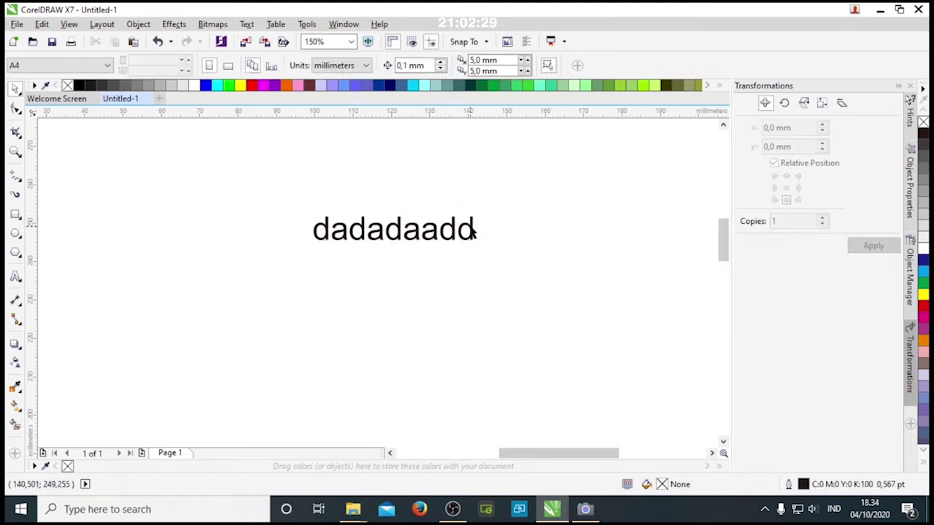
click(473, 231)
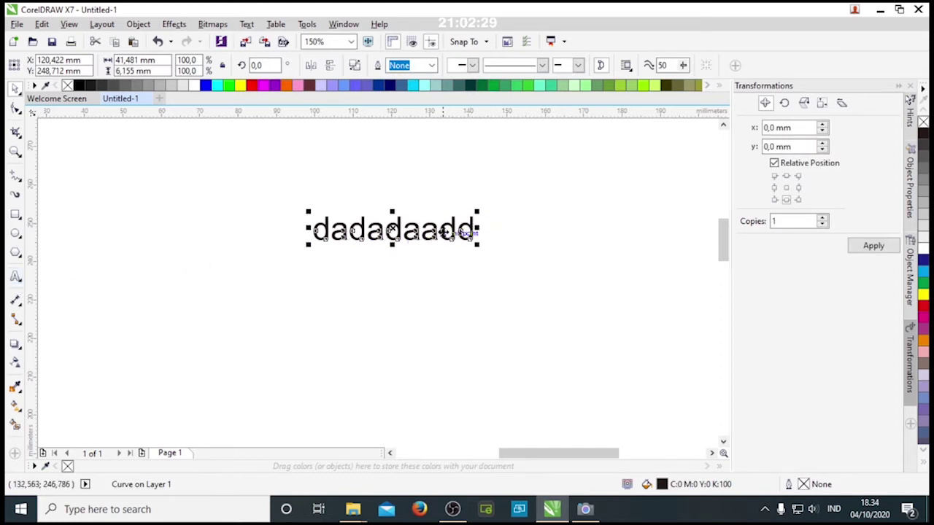
scroll(443, 232, up, 2)
drag(443, 232, 430, 218)
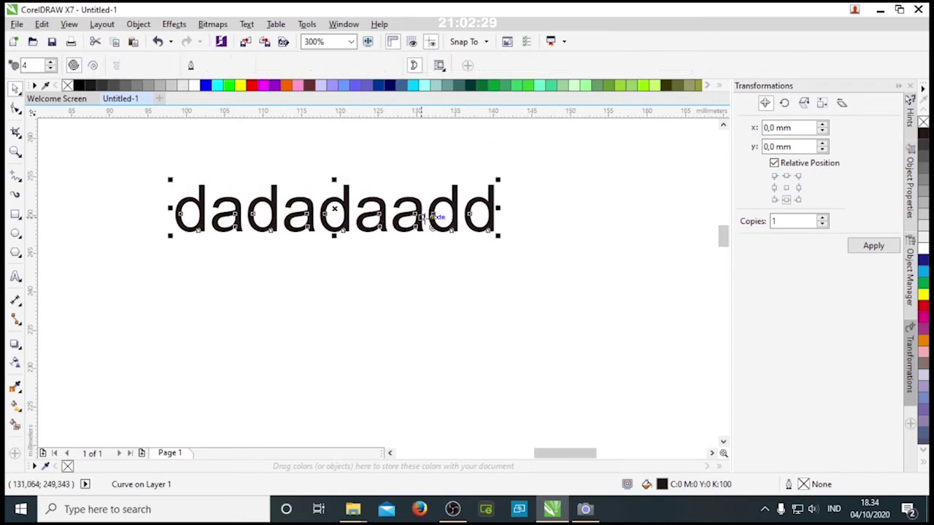
key(space)
key(F8)
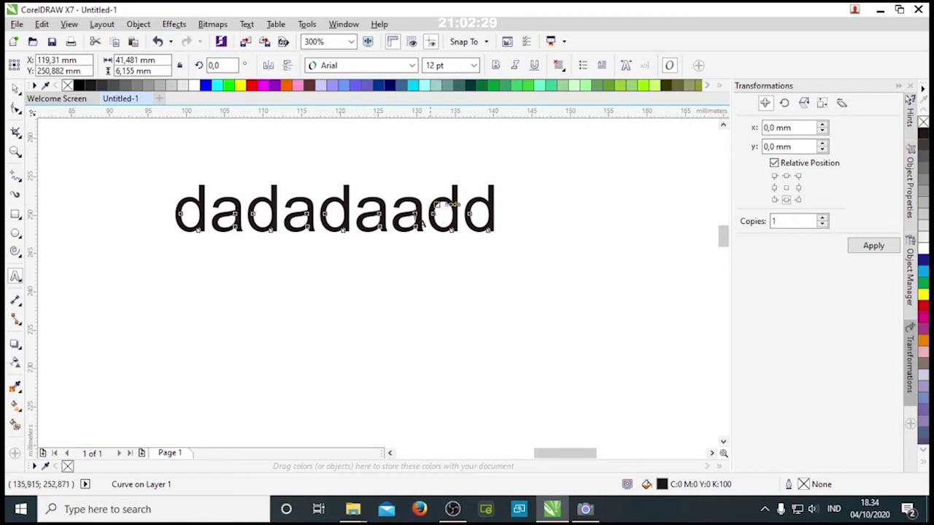
scroll(372, 235, down, 2)
key(space)
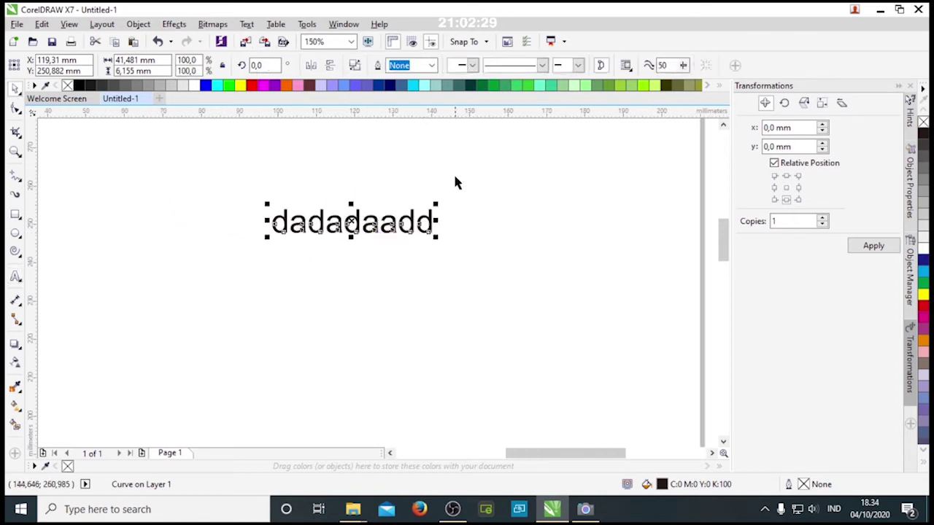
key(Delete)
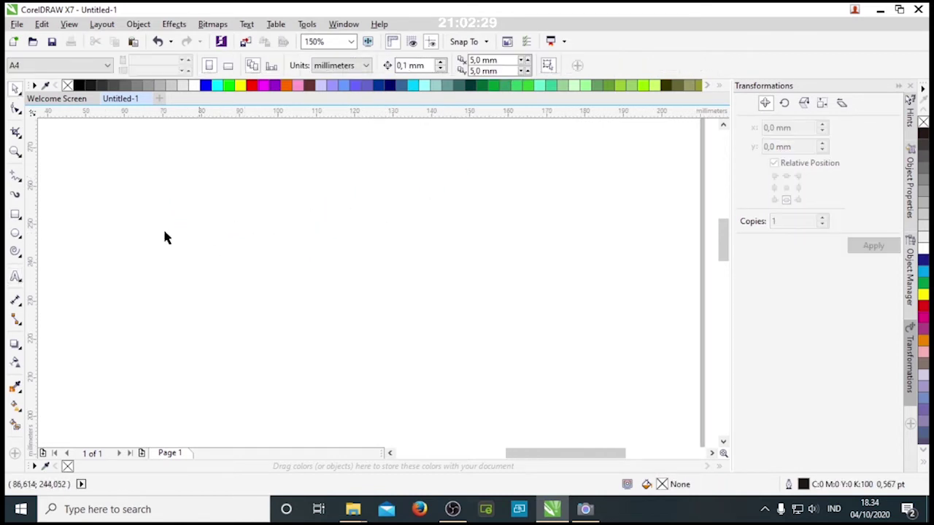
Step: Draw a vertical line down the upper middle of the page with the Pen tool
click(17, 197)
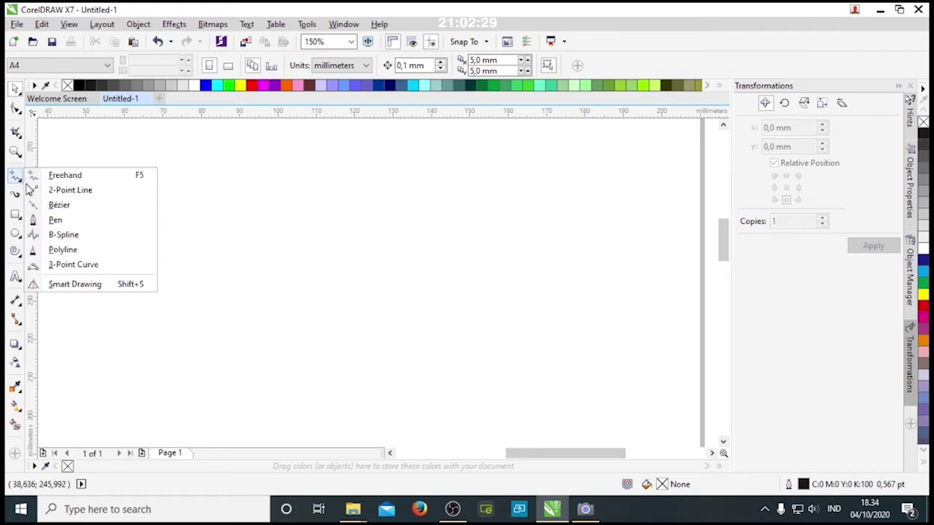
click(38, 221)
click(314, 179)
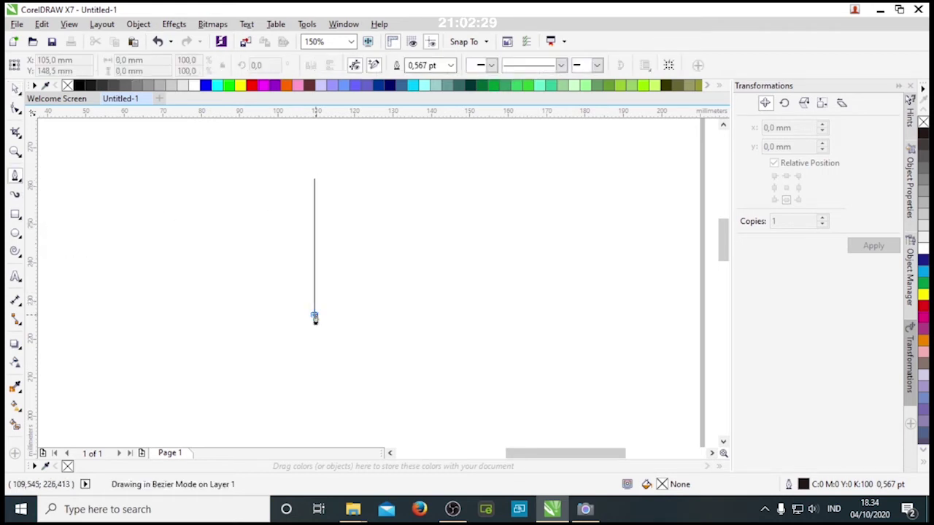
double_click(314, 318)
key(space)
scroll(302, 245, up, 2)
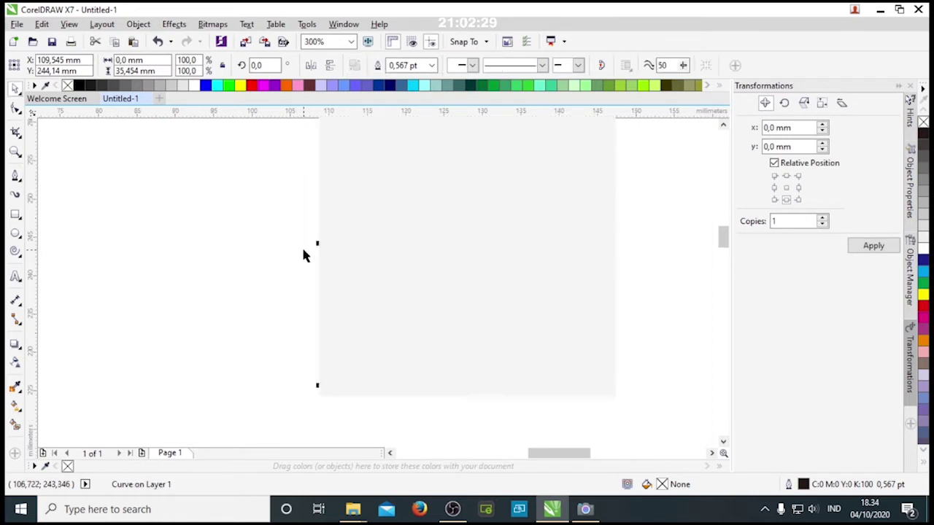
Step: Set the line's outline width to 8.0 pt
key(F12)
click(380, 166)
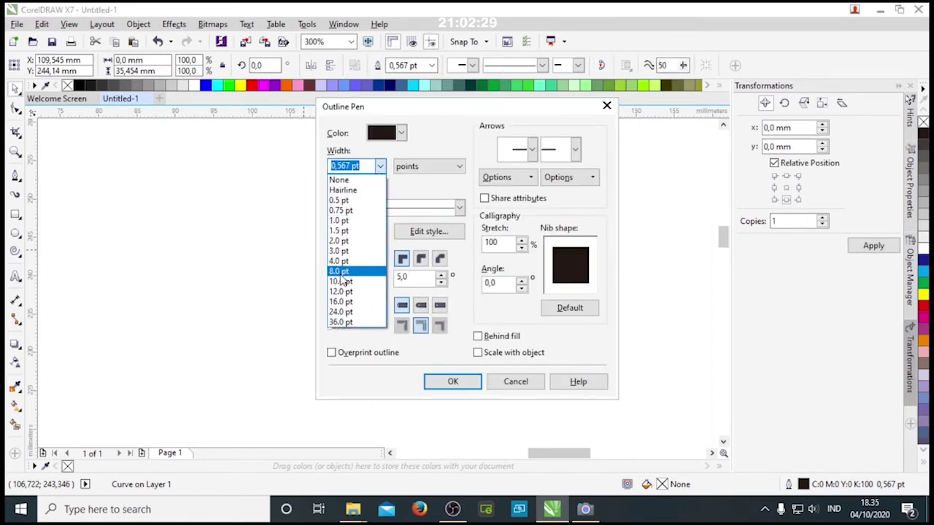
click(365, 268)
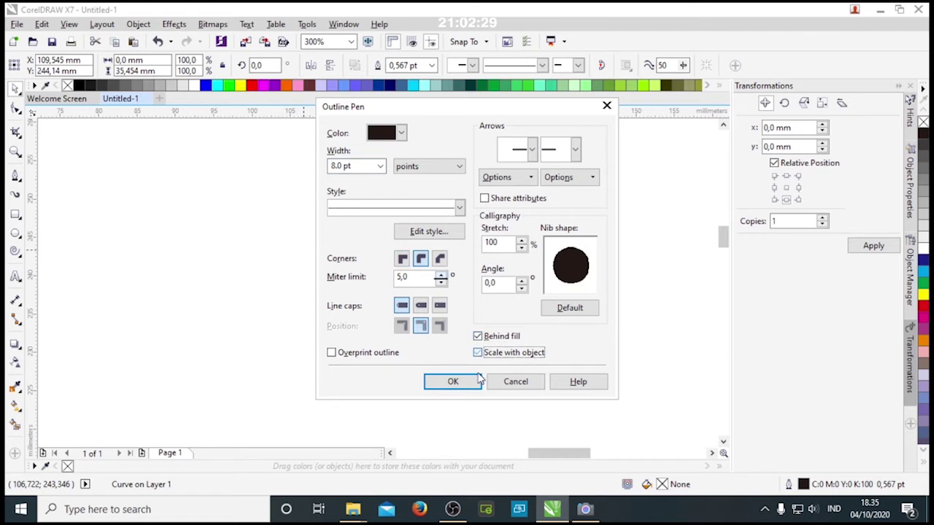
click(473, 382)
scroll(298, 278, down, 2)
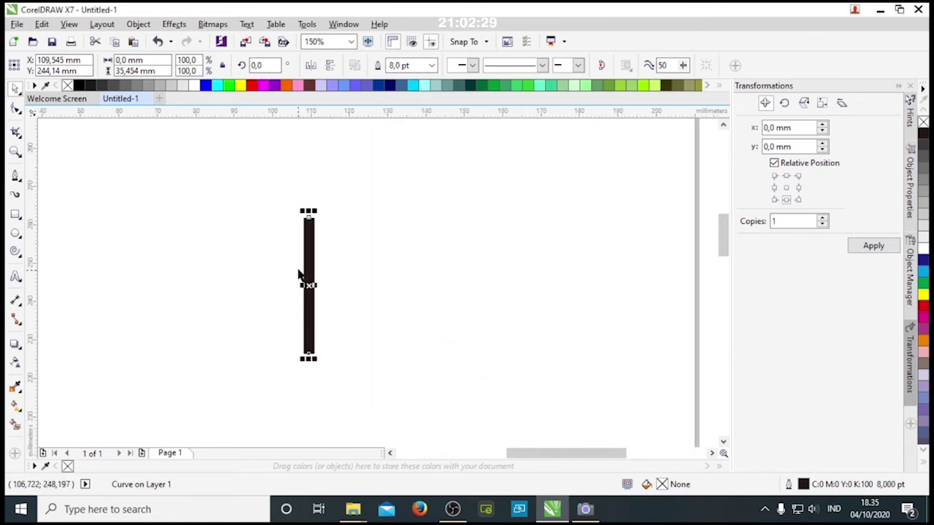
Step: Add a node to the line, adjust its top end, and convert the outline to a filled object
click(15, 108)
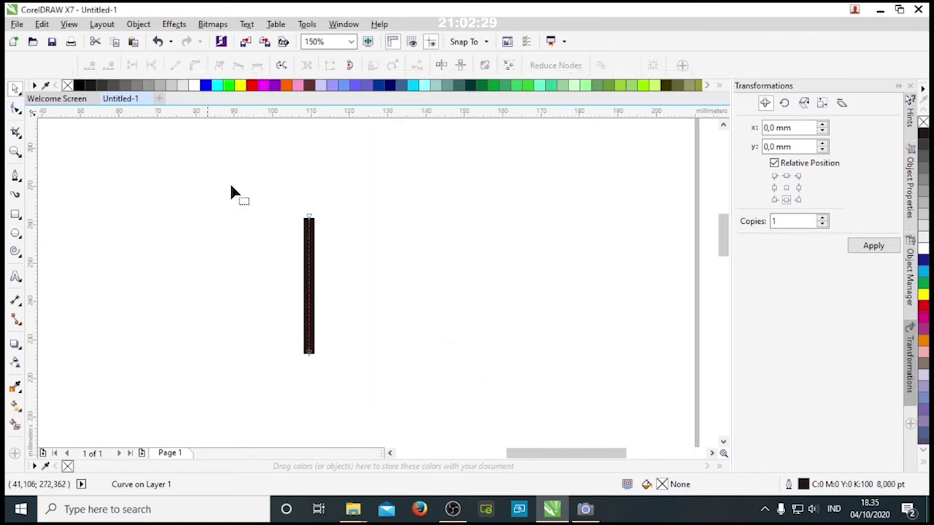
click(311, 255)
drag(309, 219, 305, 203)
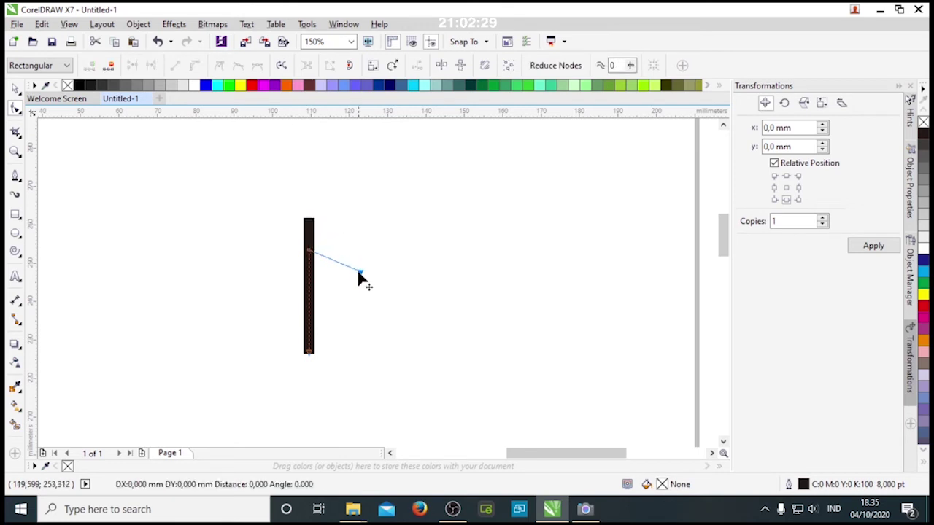
drag(299, 196, 308, 208)
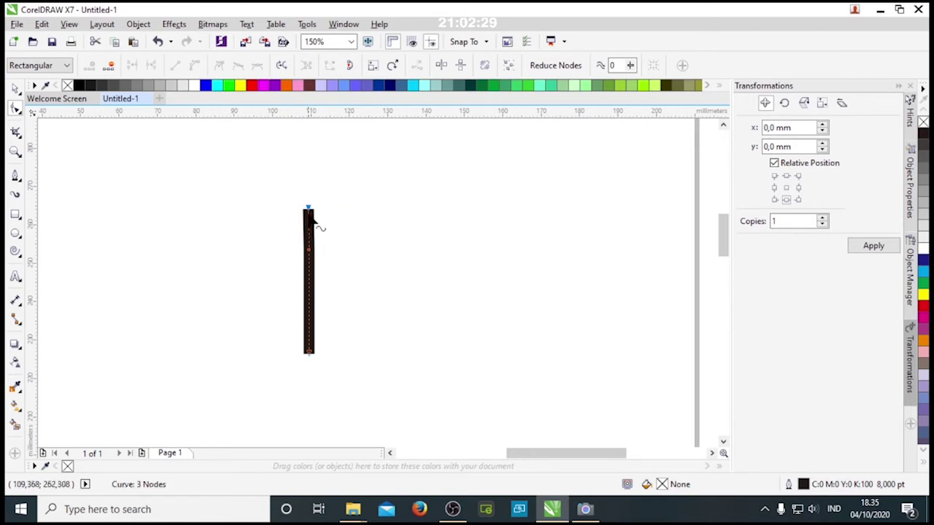
key(ctrl+shift+q)
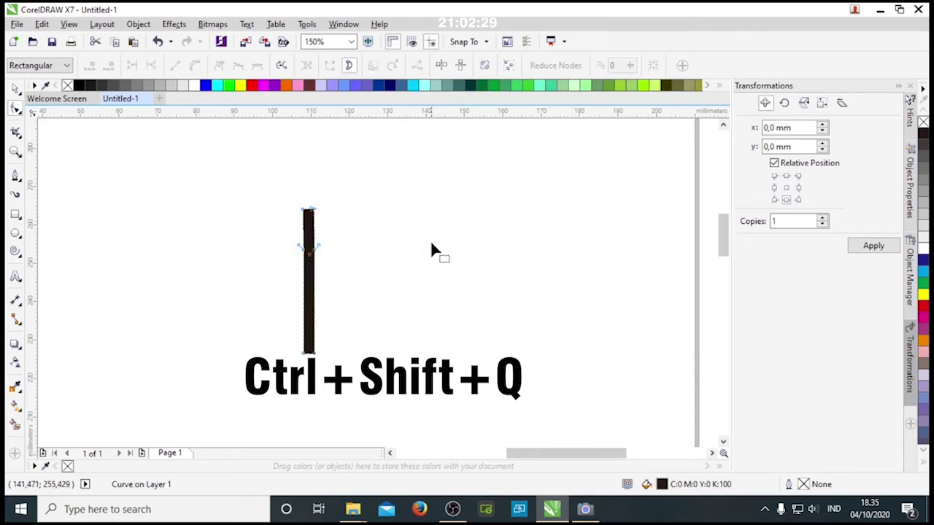
Step: Marquee-select the bar's right-side and left-side nodes with the Shape tool
scroll(318, 261, up, 2)
key(space)
click(295, 246)
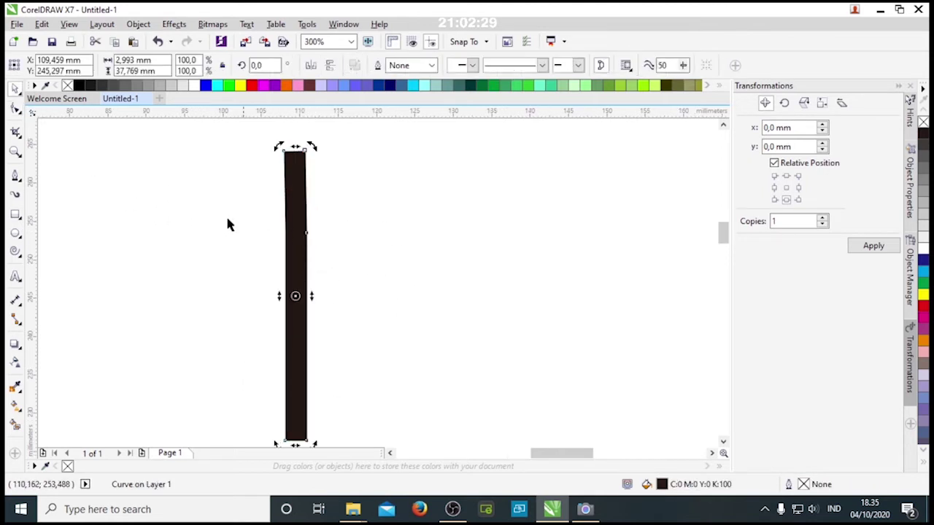
key(F10)
drag(322, 142, 255, 377)
scroll(254, 382, down, 2)
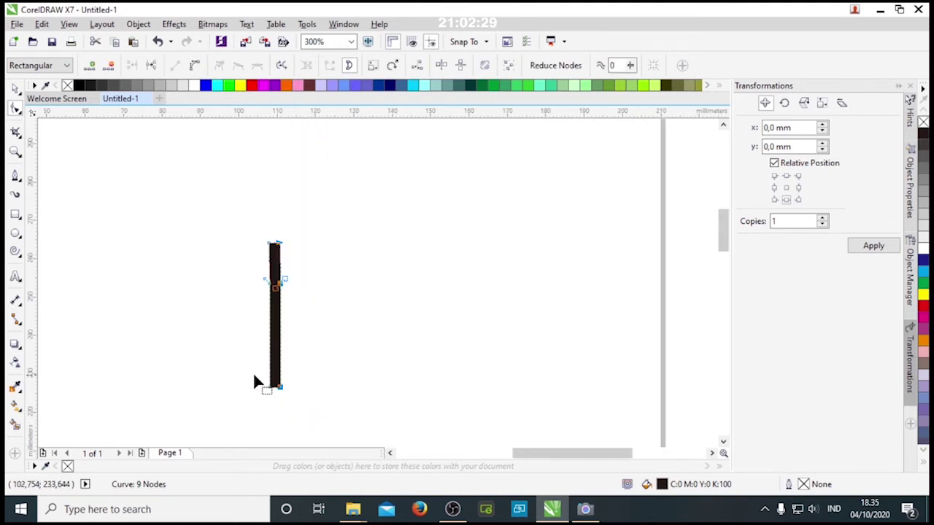
drag(236, 209, 271, 405)
scroll(283, 329, up, 2)
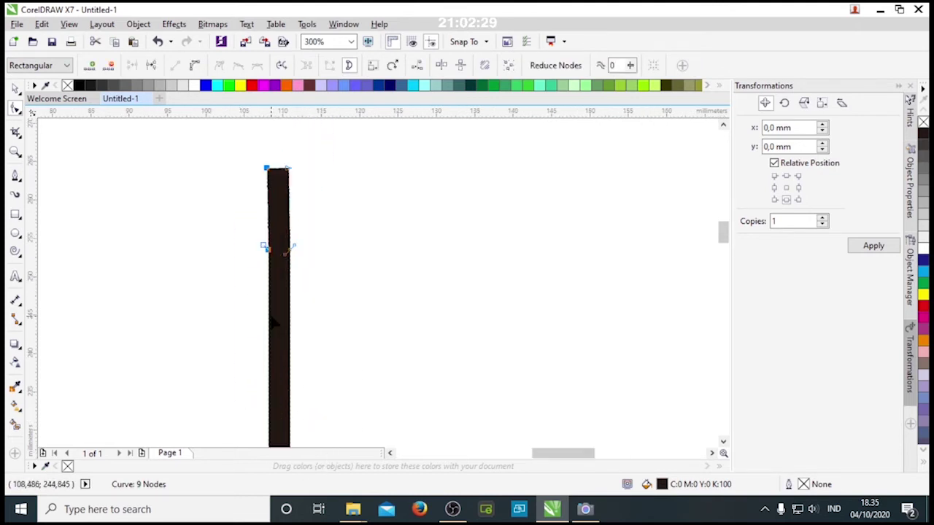
key(space)
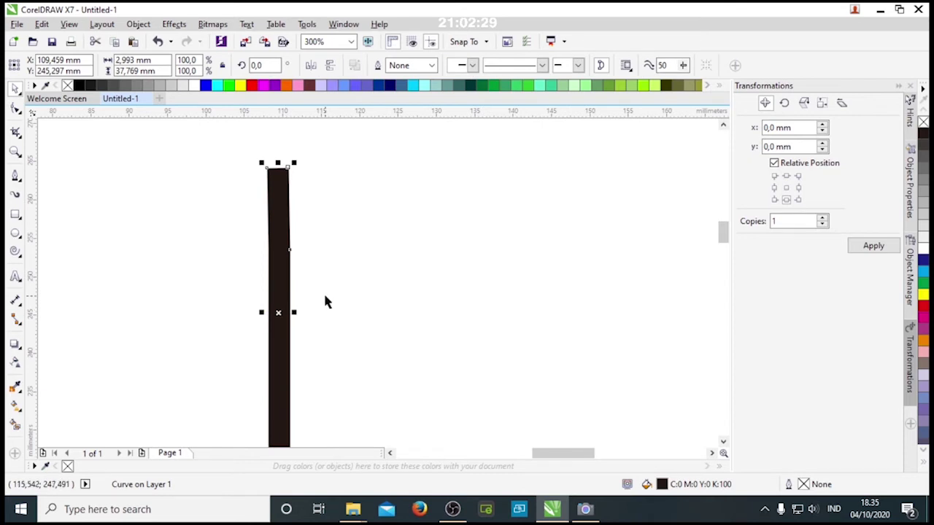
scroll(348, 206, down, 2)
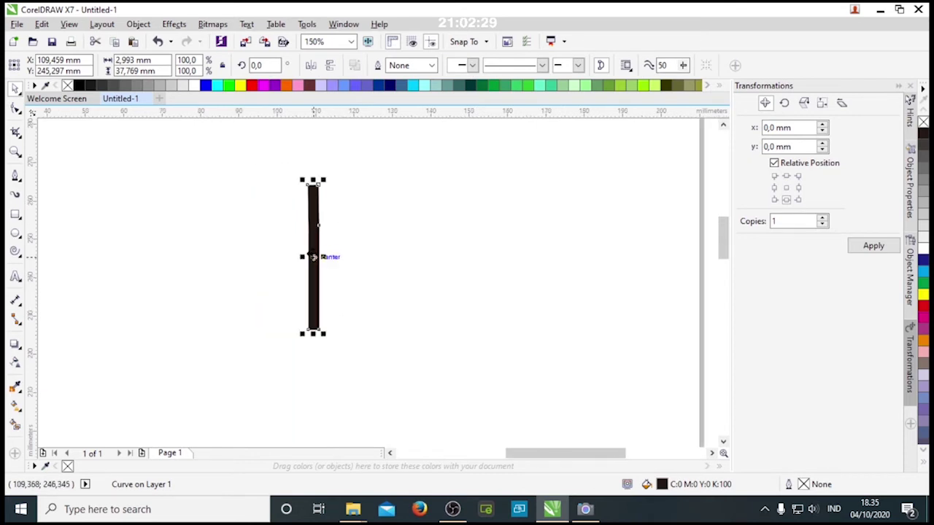
Step: Add a node on the wedge's diagonal edge and drag it out into a four-sided slab
click(15, 107)
mouse_move(339, 207)
mouse_down()
mouse_move(318, 249)
mouse_move(389, 202)
mouse_up()
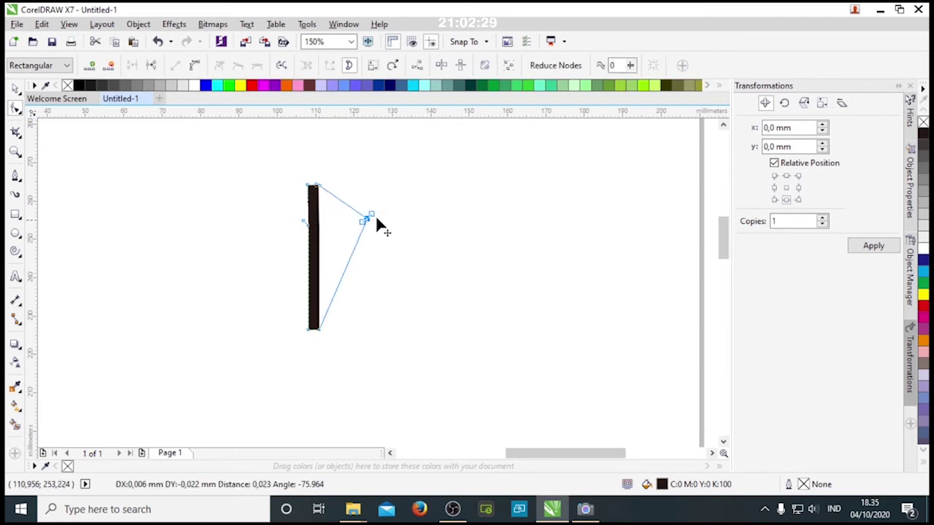
double_click(346, 286)
drag(347, 286, 392, 319)
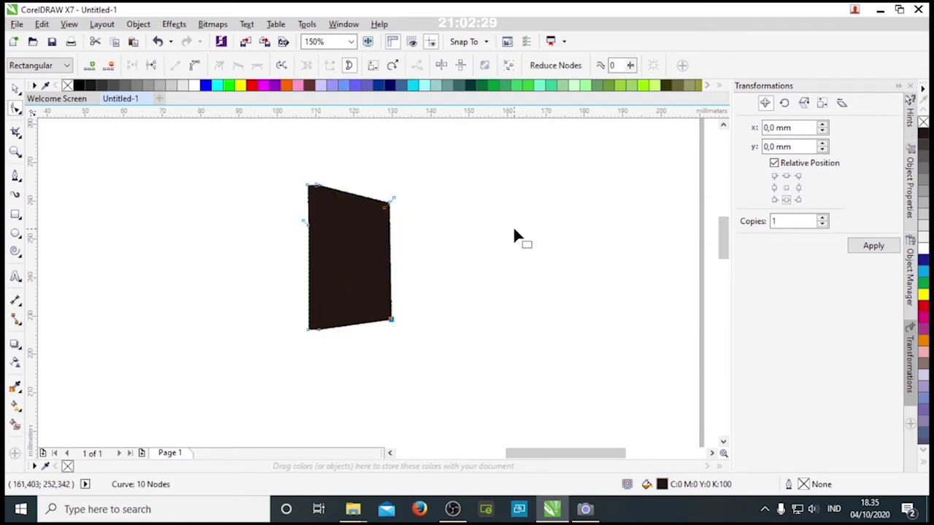
key(space)
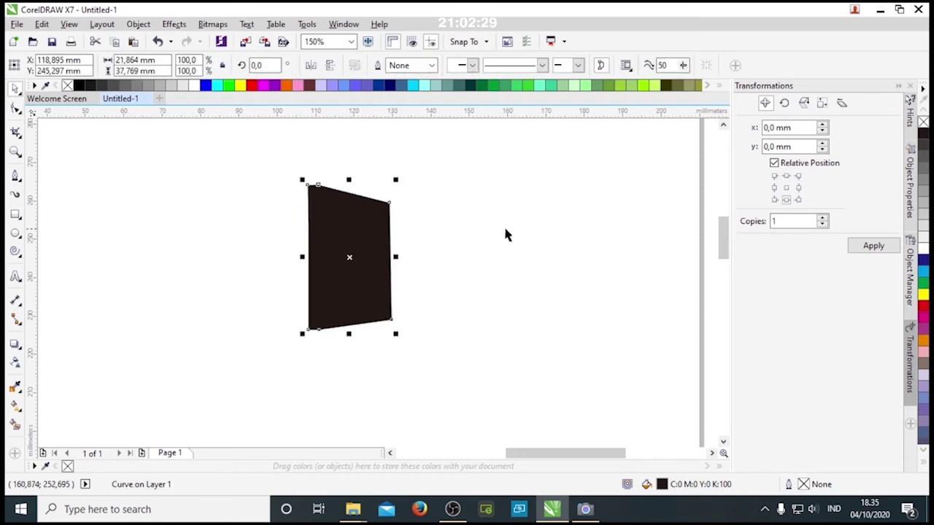
key(Escape)
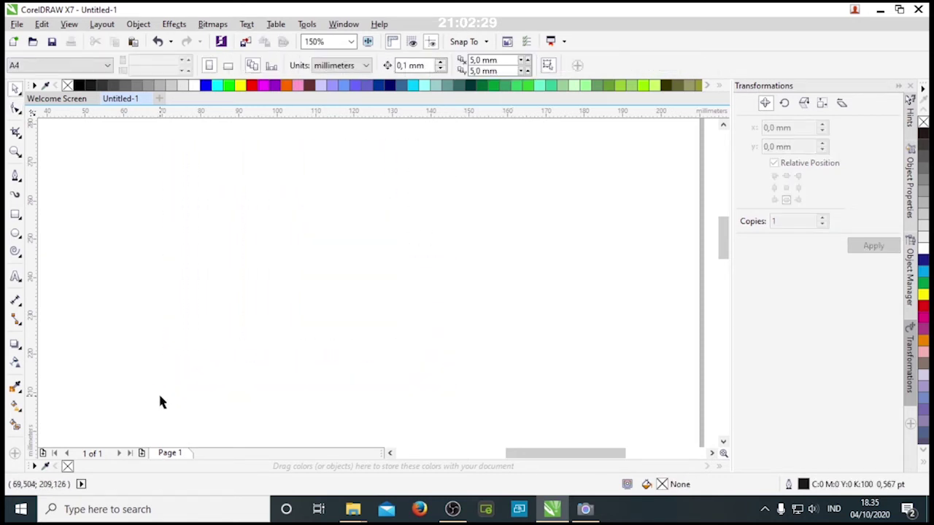
Step: Add the text ASAS near the top of the page
click(15, 276)
click(373, 171)
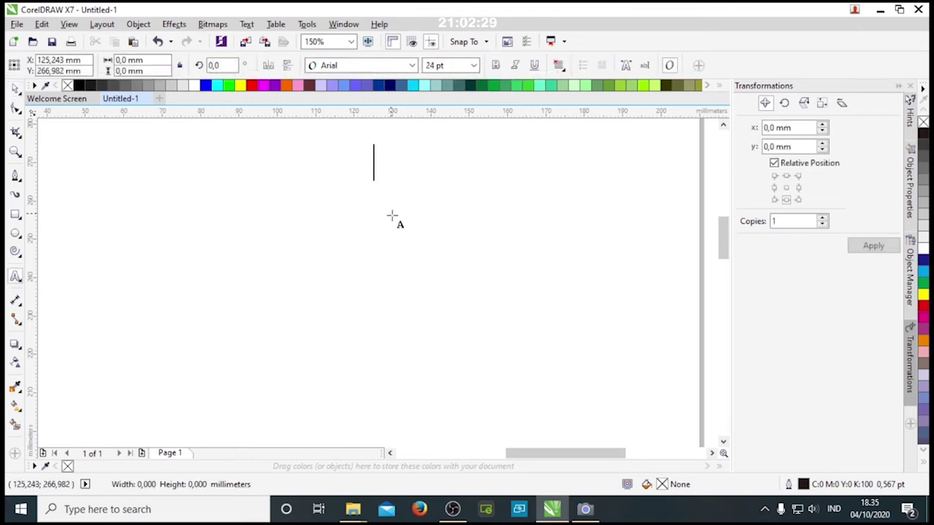
text(ASAS)
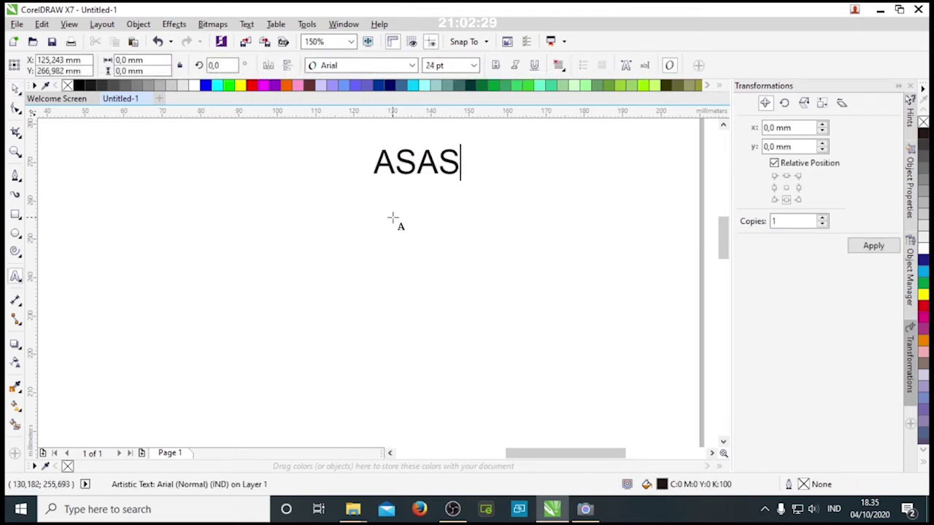
key(ctrl+space)
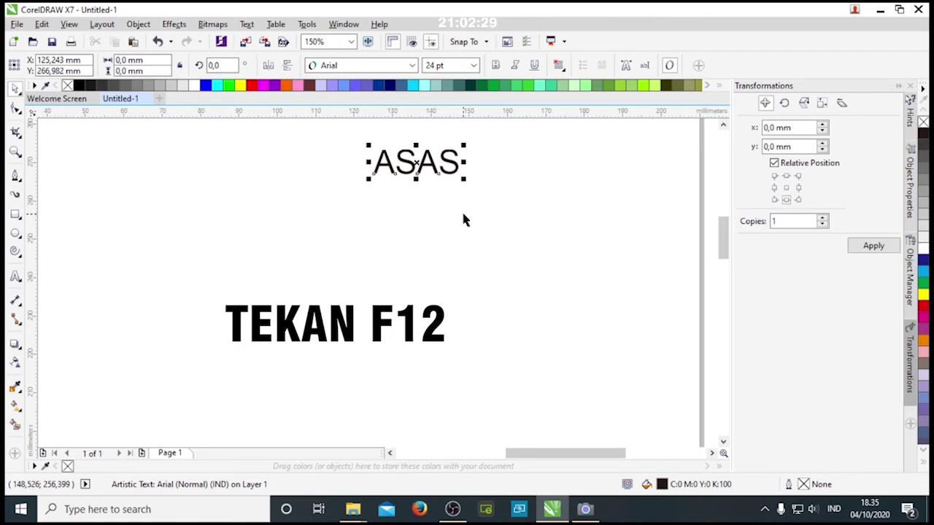
Step: Give ASAS a red 2.0 pt outline behind the fill, scaling with the object, and shift it down-left
key(F12)
click(381, 167)
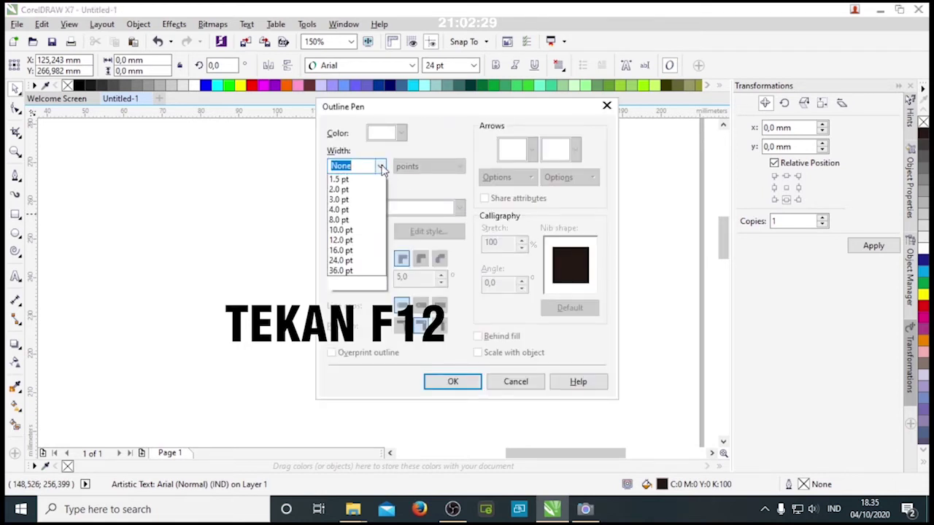
click(348, 241)
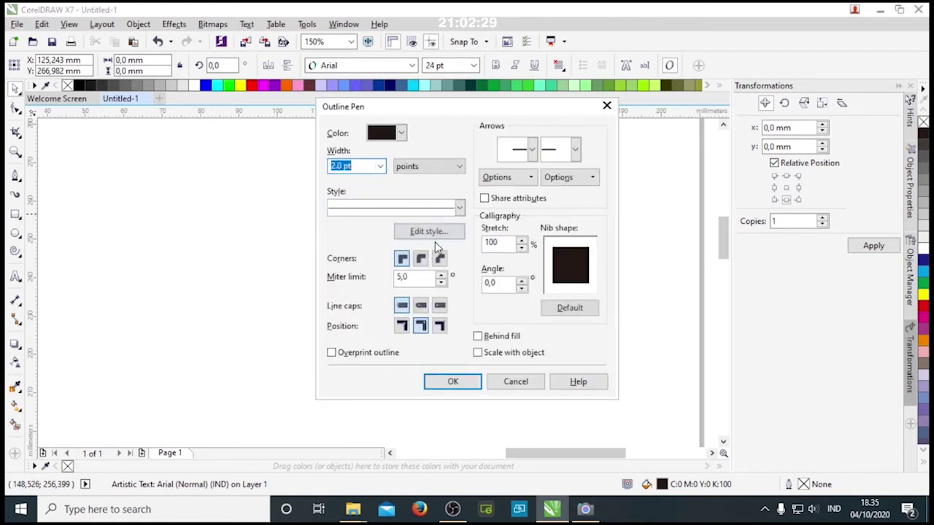
click(477, 336)
click(478, 352)
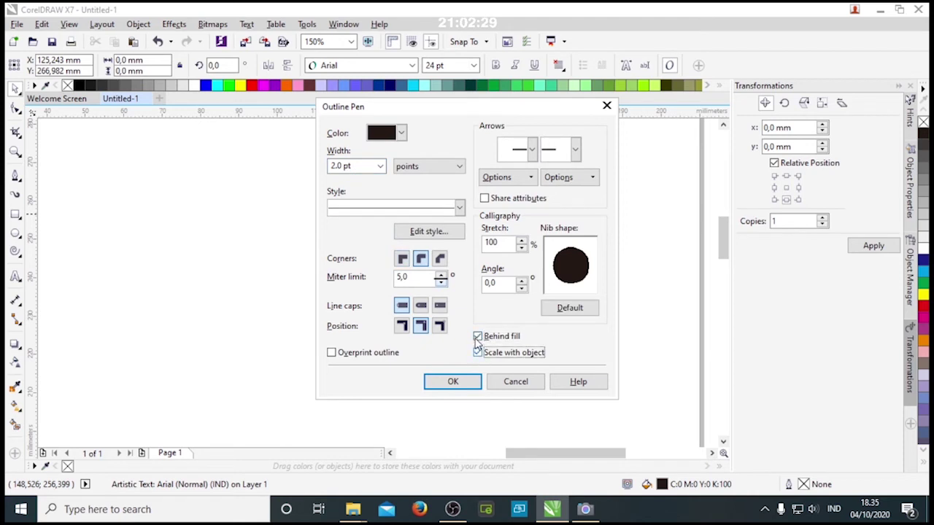
click(452, 381)
mouse_move(416, 164)
mouse_down()
mouse_move(411, 204)
mouse_move(391, 197)
mouse_up()
right_click(922, 307)
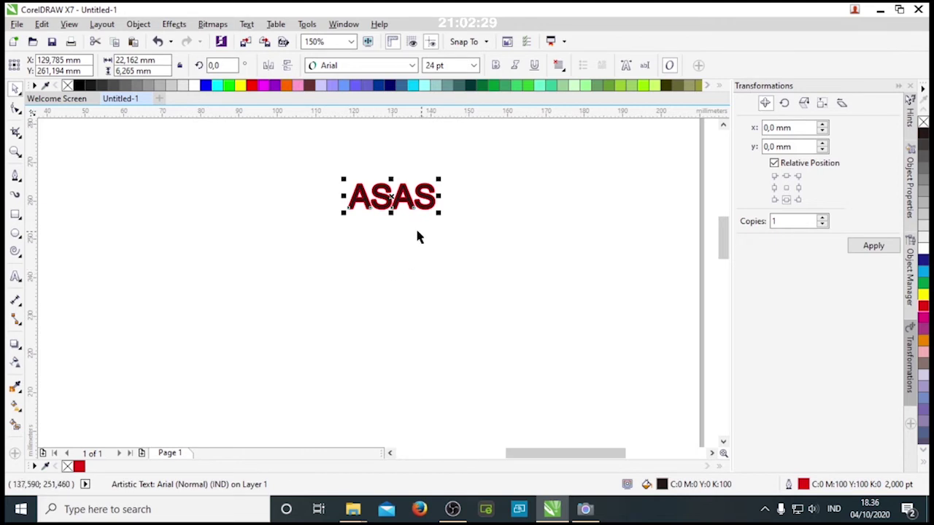
Step: Duplicate ASAS directly below the original, then undo the copy
scroll(401, 184, up, 2)
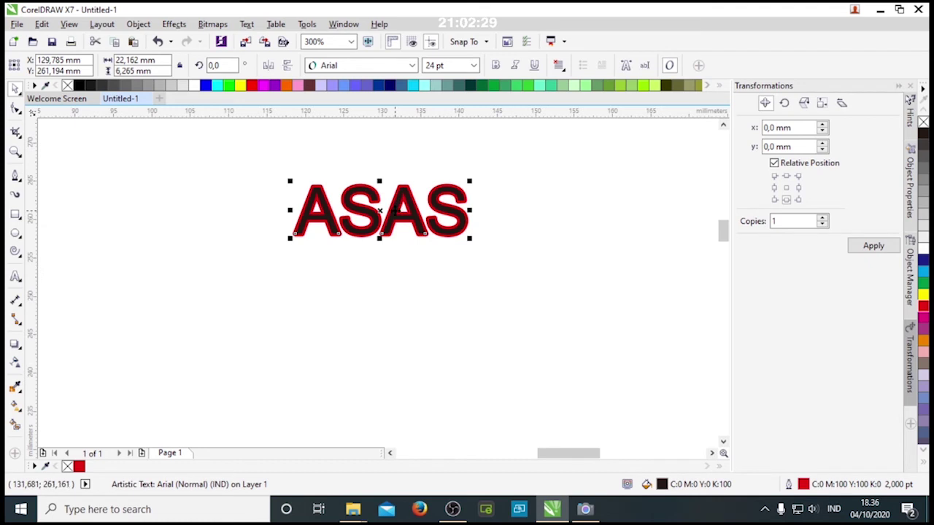
drag(396, 210, 396, 283)
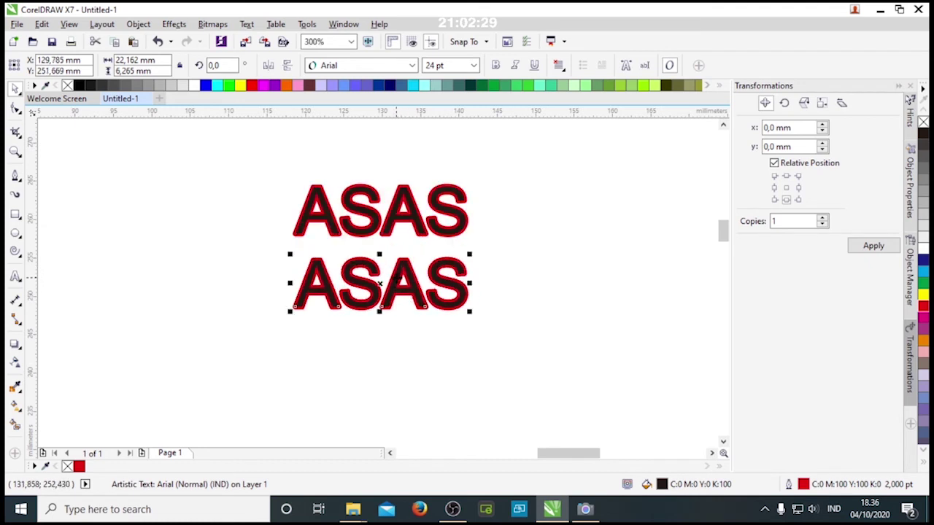
key(ctrl+z)
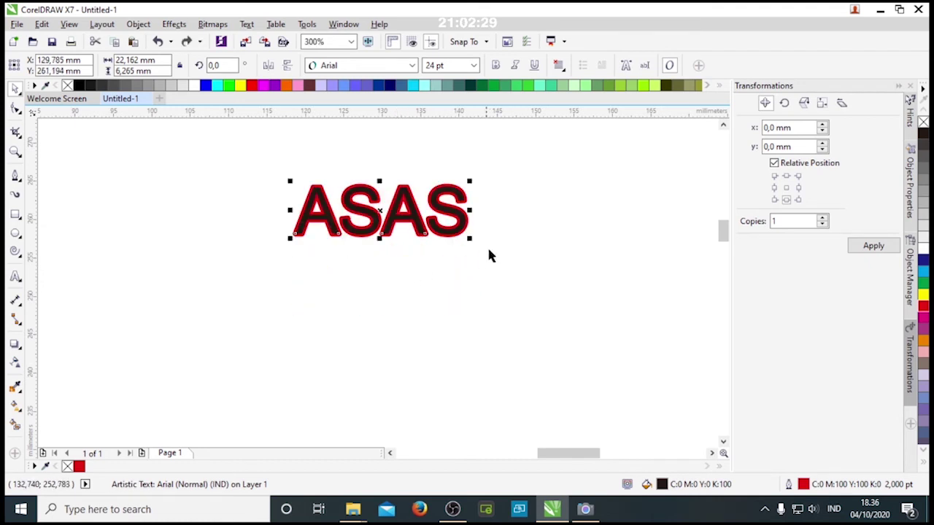
Step: Marquee-select the ASAS text and delete it
drag(527, 149, 108, 326)
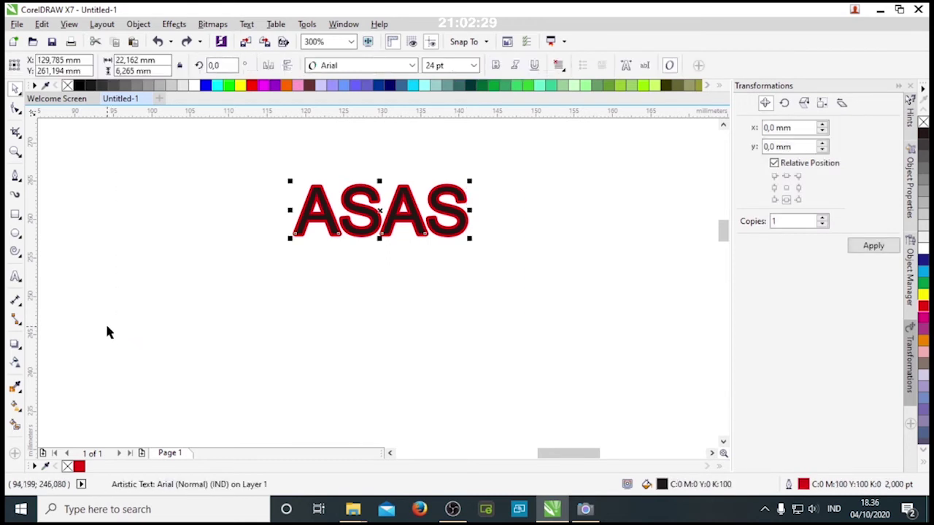
key(Delete)
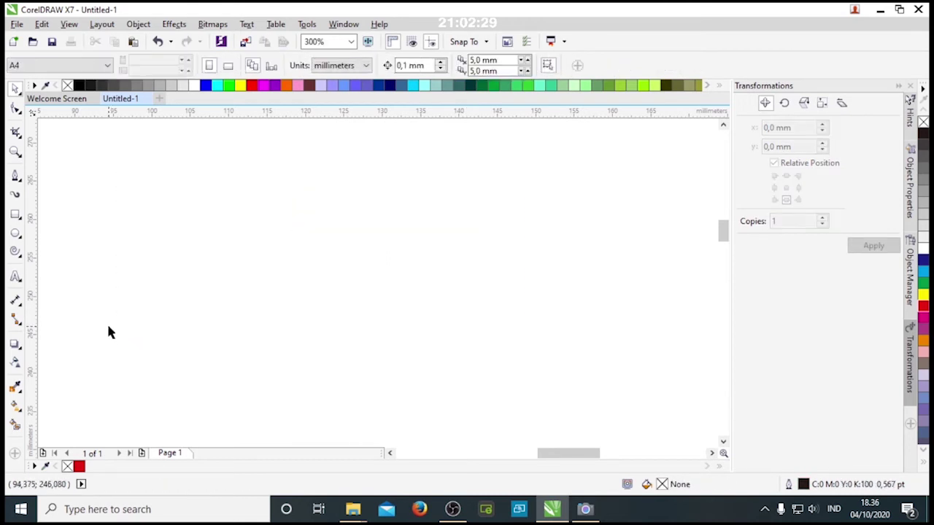
click(15, 215)
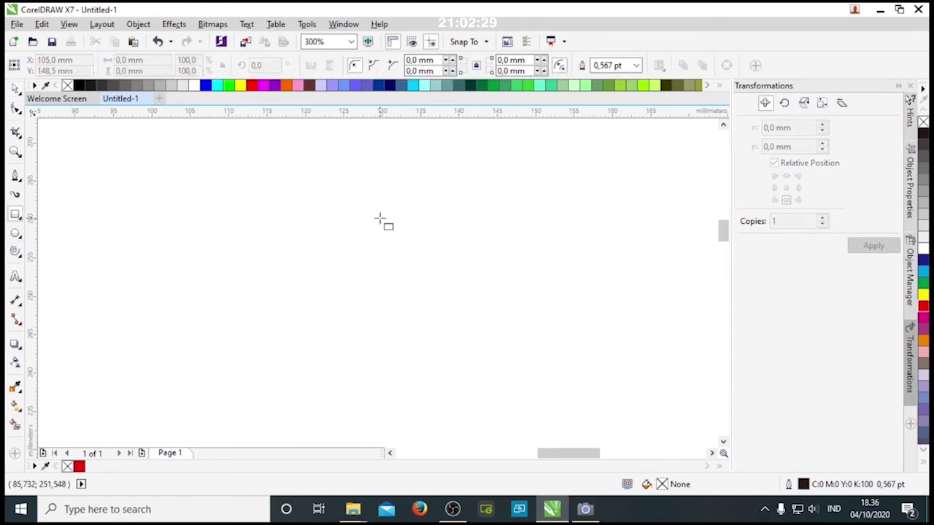
Step: Draw a small blue square near the page centre, zoom to it and show a full-screen preview
drag(379, 217, 445, 282)
click(924, 273)
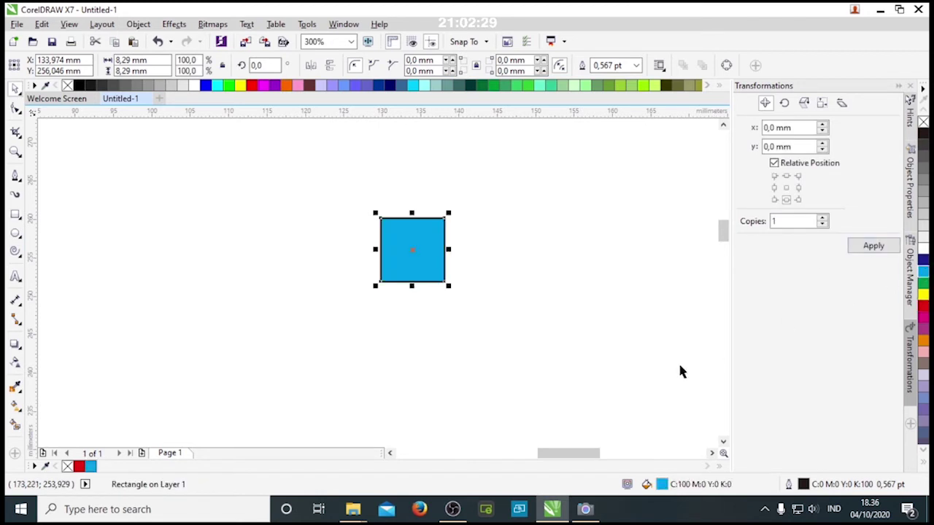
key(shift+F2)
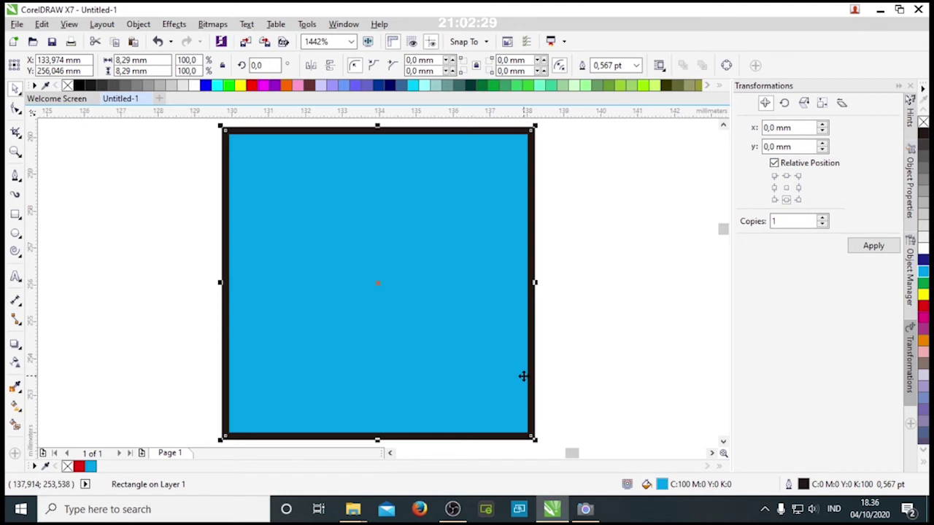
key(F9)
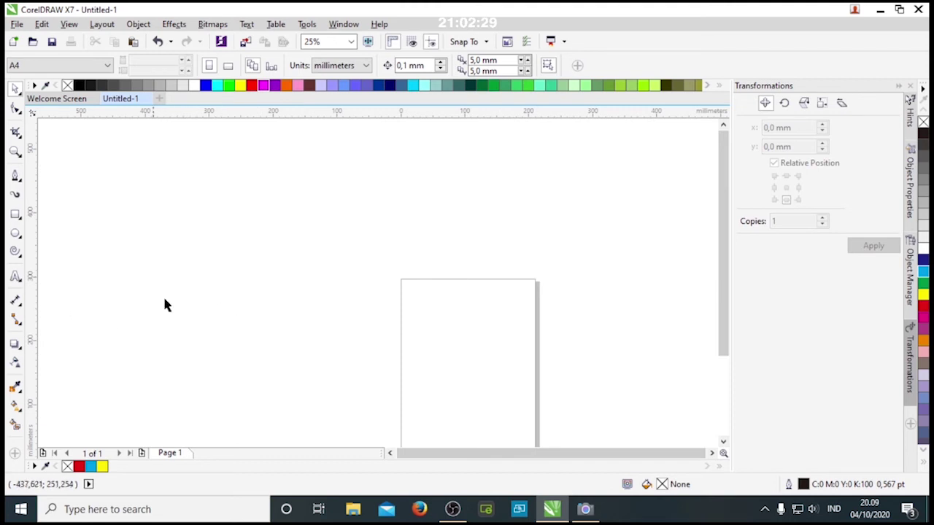
Step: Try the Rectangle (F6) and Text (F8) tools on the canvas without creating anything
key(F6)
click(196, 291)
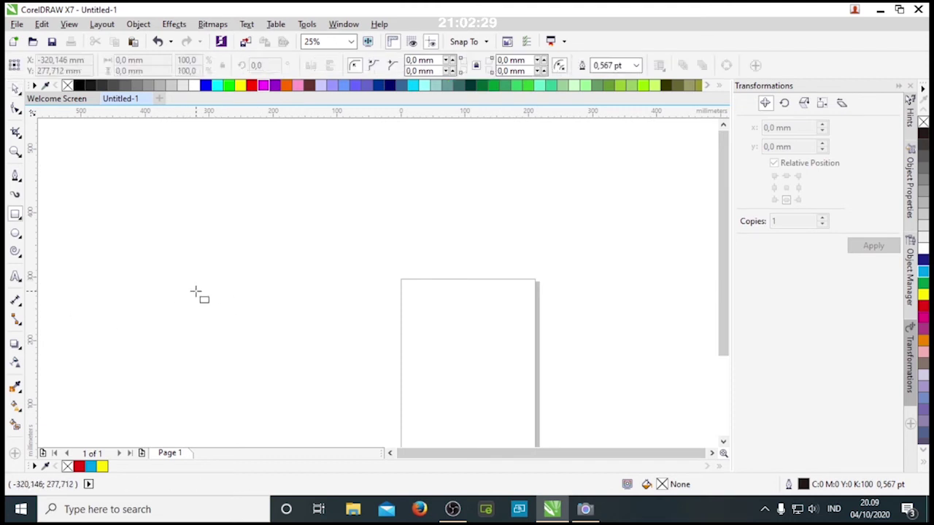
key(F8)
click(212, 289)
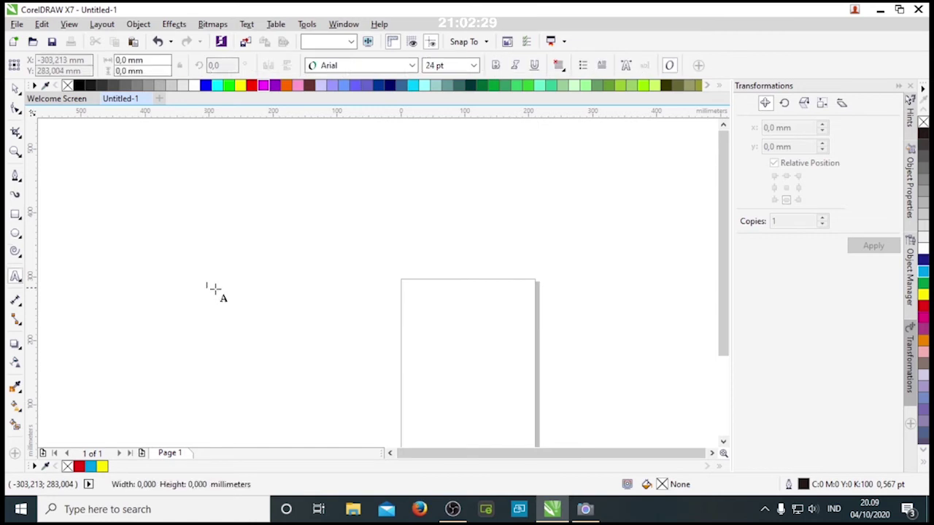
key(ctrl+space)
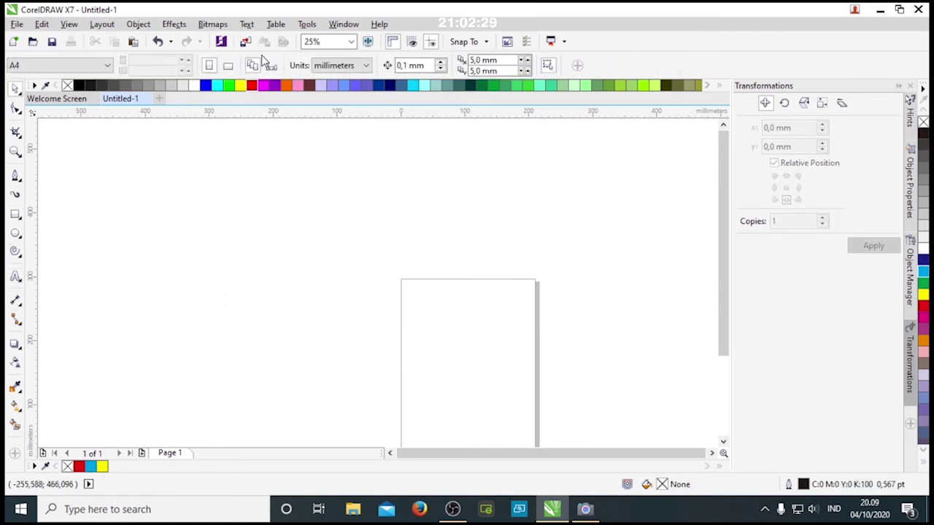
Step: Open Tools > Customization to bring up the Options dialog
click(248, 24)
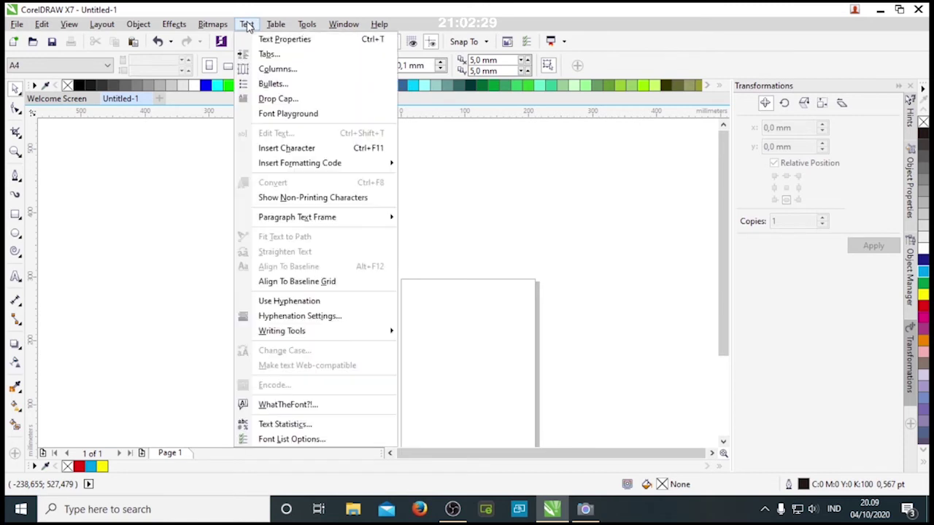
click(305, 24)
click(322, 53)
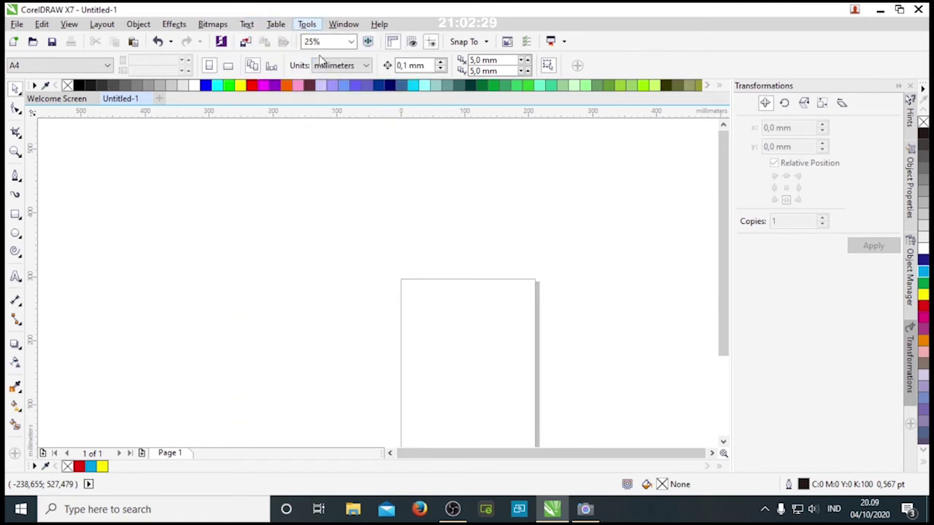
Step: In Customization > Commands, assign A as the Text tool's shortcut and close Options
click(412, 282)
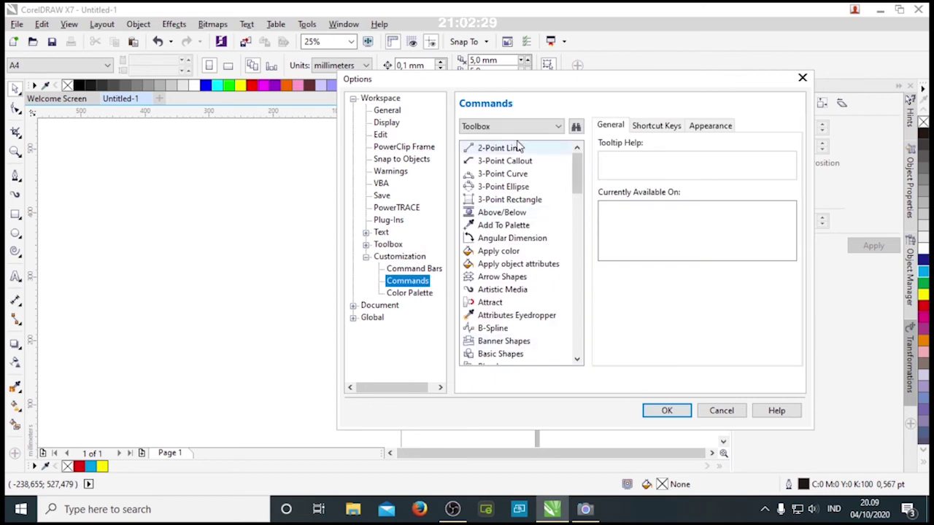
scroll(584, 191, down, 1)
mouse_move(584, 191)
mouse_down()
mouse_move(600, 278)
mouse_move(590, 333)
mouse_up()
click(491, 292)
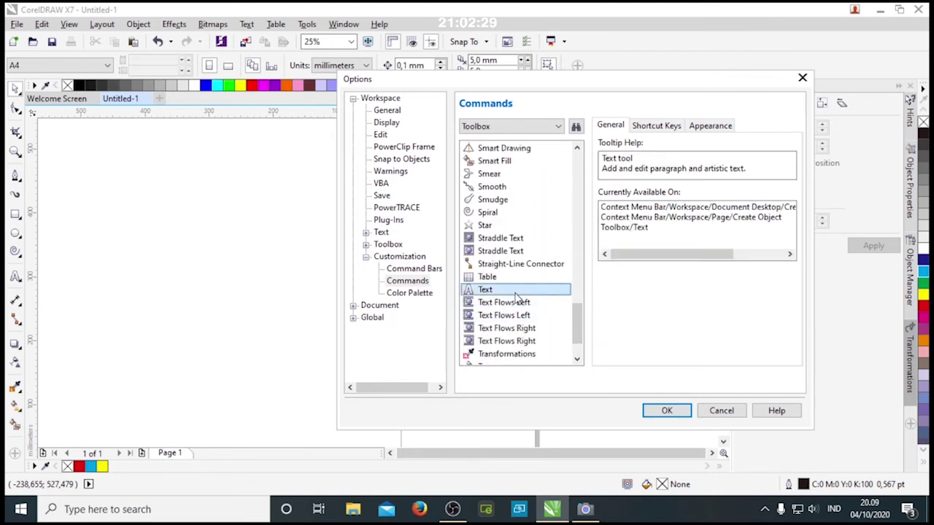
click(649, 128)
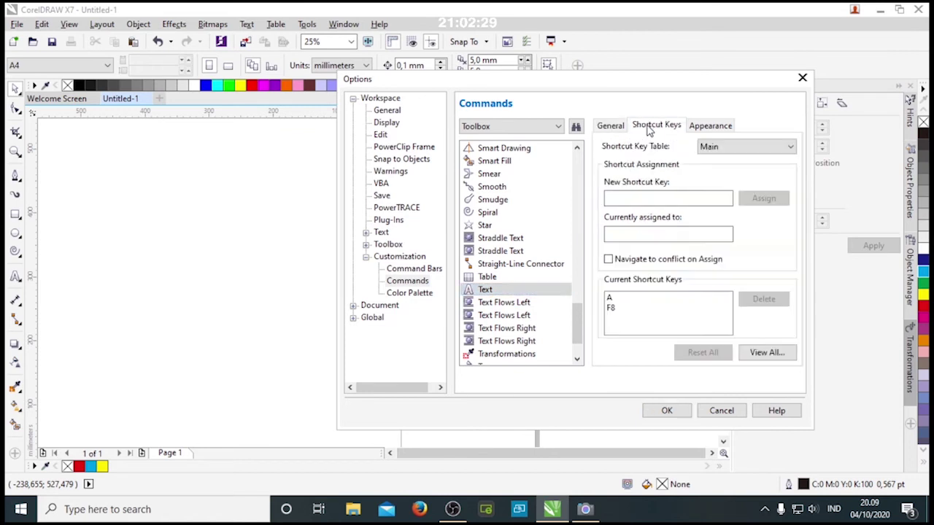
click(631, 198)
key(a)
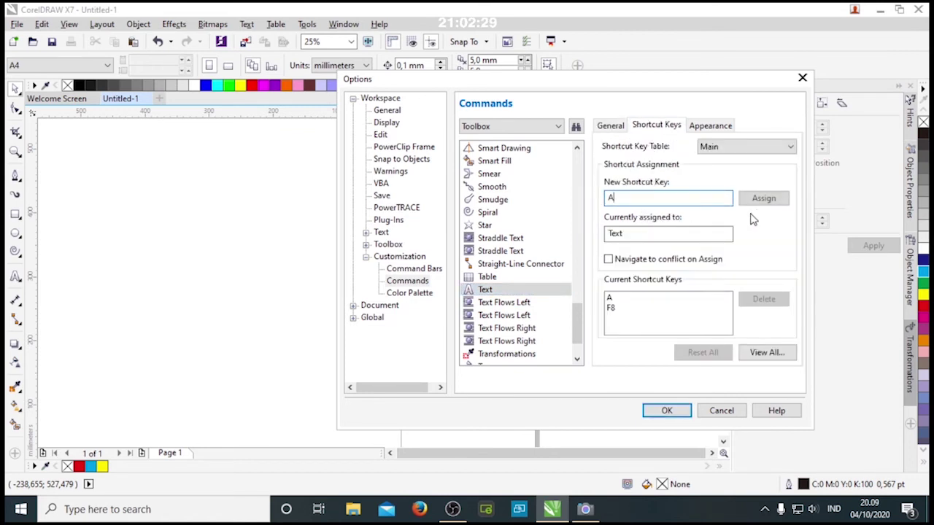
click(763, 199)
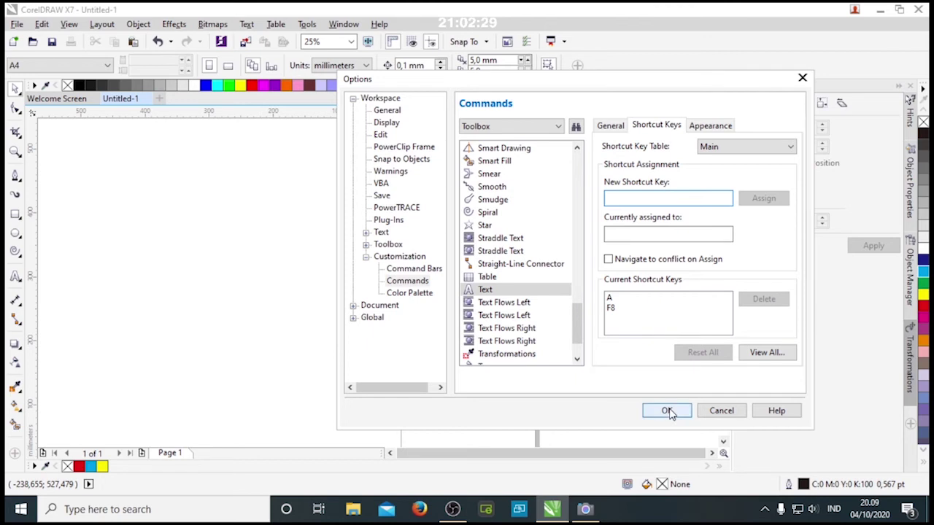
click(666, 410)
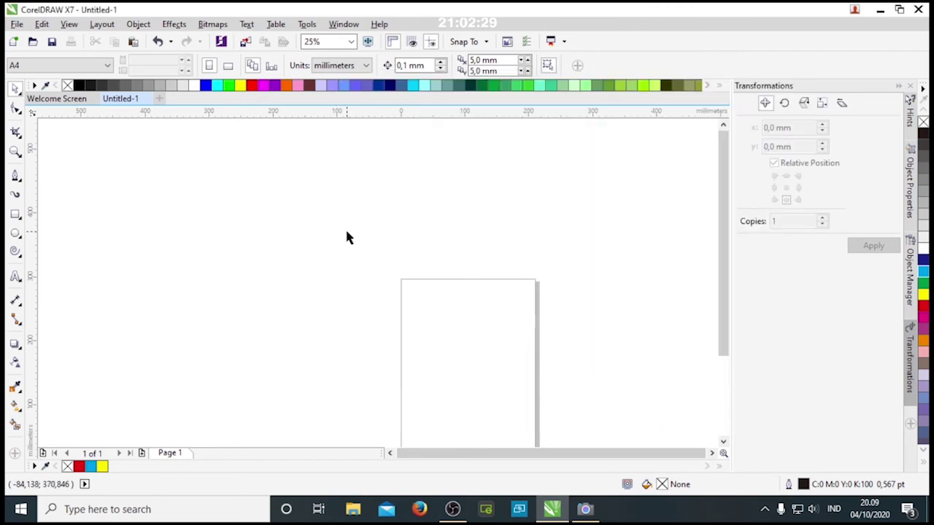
key(a)
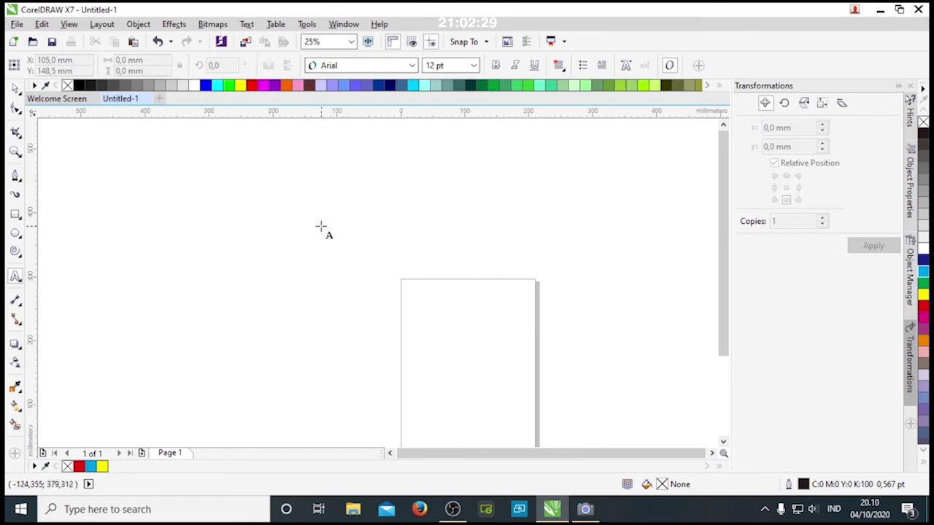
Step: Create a test text 'sdsdsdsd' on the canvas, then delete it
click(282, 226)
text(sdsdsdsd)
key(ctrl+space)
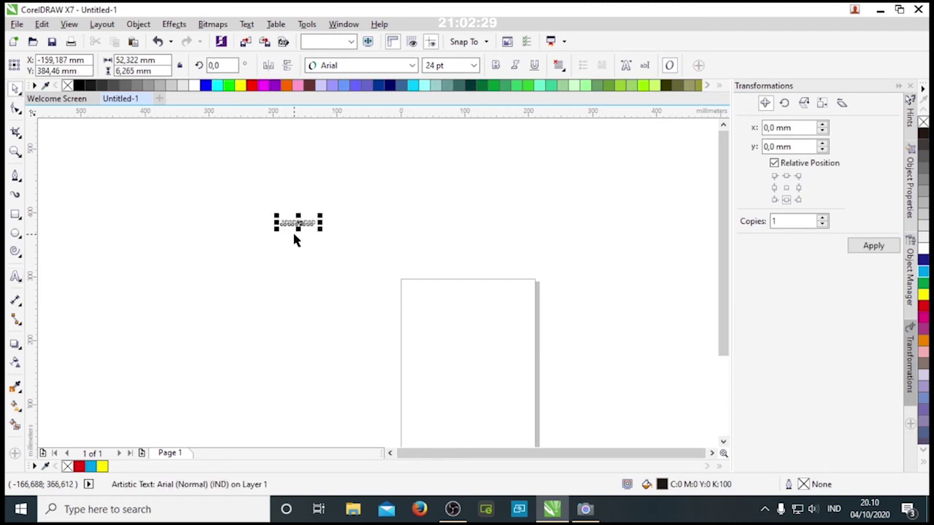
key(Delete)
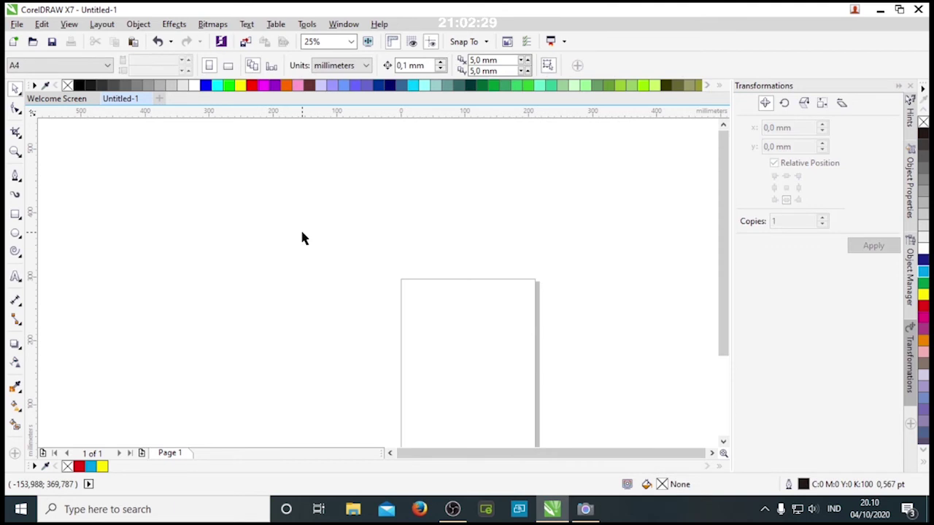
Step: Place the 24 pt artistic text SELAMAT DATANG on the canvas left of the page
key(F8)
click(316, 228)
text(sel)
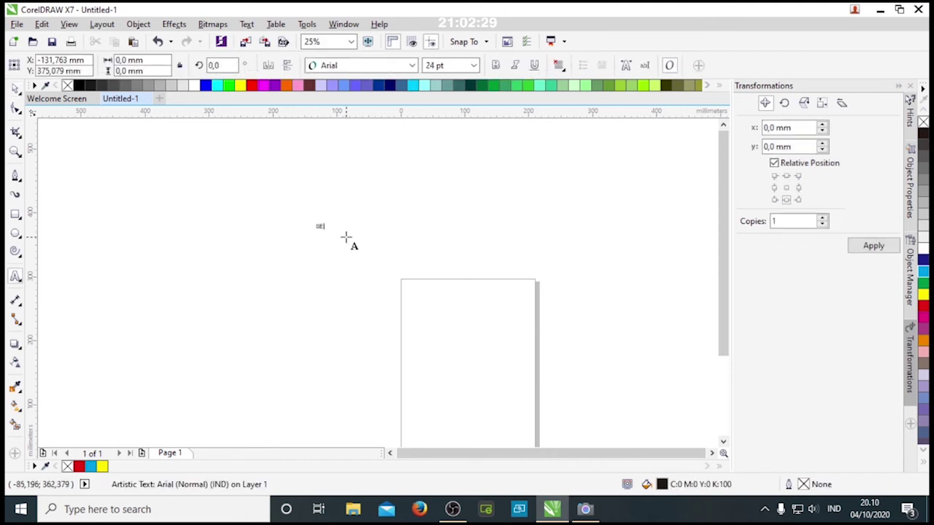
text(AMAT DATANG)
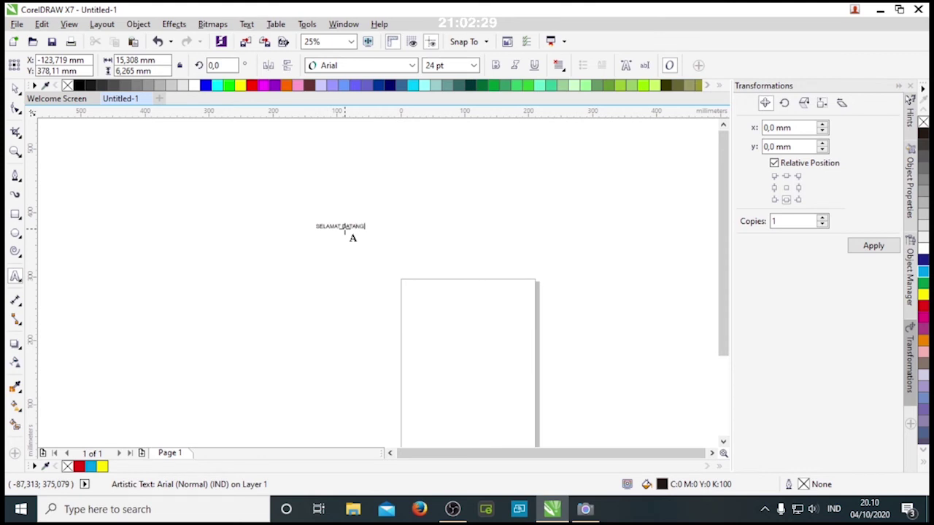
key(ctrl+space)
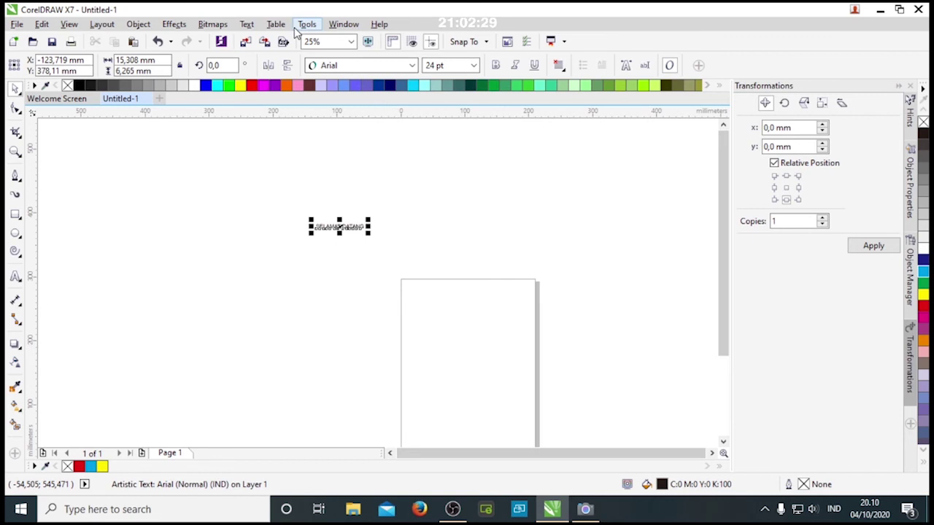
Step: Assign Shift+D to Object > PowerClip Inside in Customization > Commands and close Options
click(300, 28)
click(325, 54)
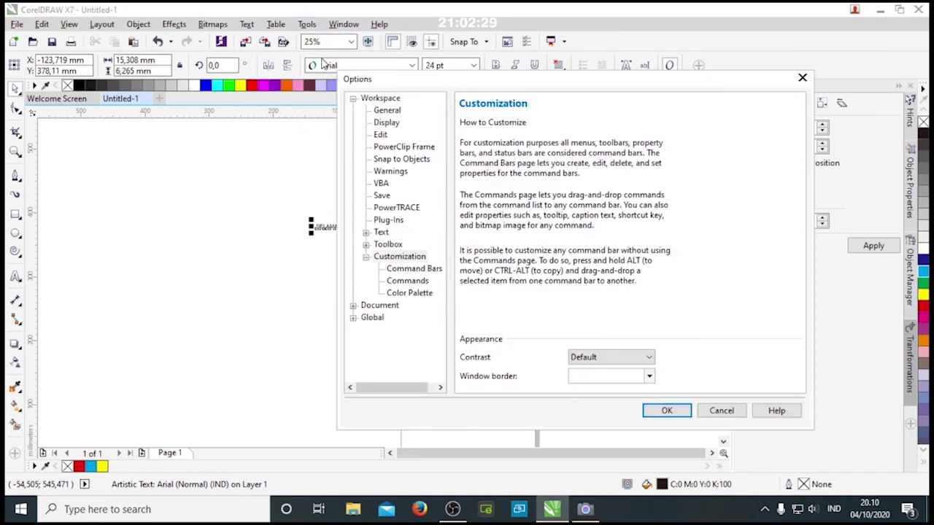
click(420, 284)
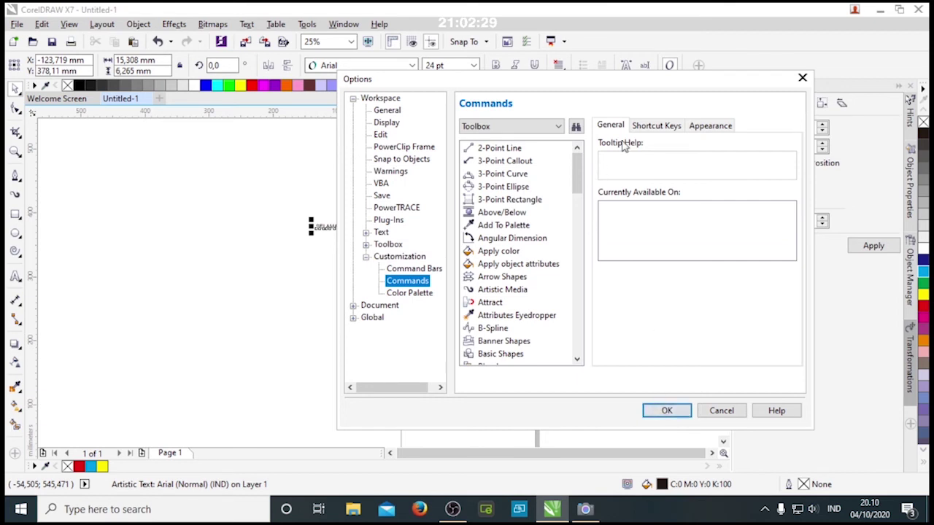
click(656, 126)
click(512, 128)
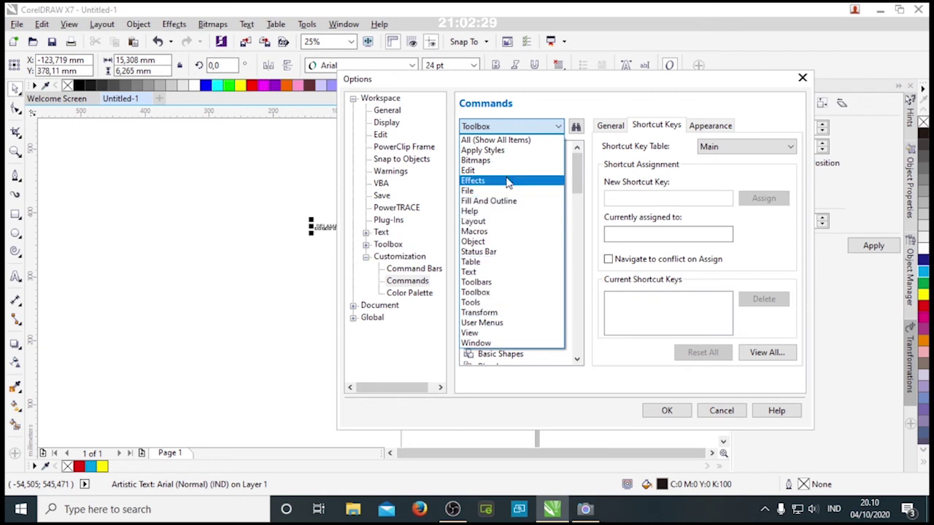
click(492, 246)
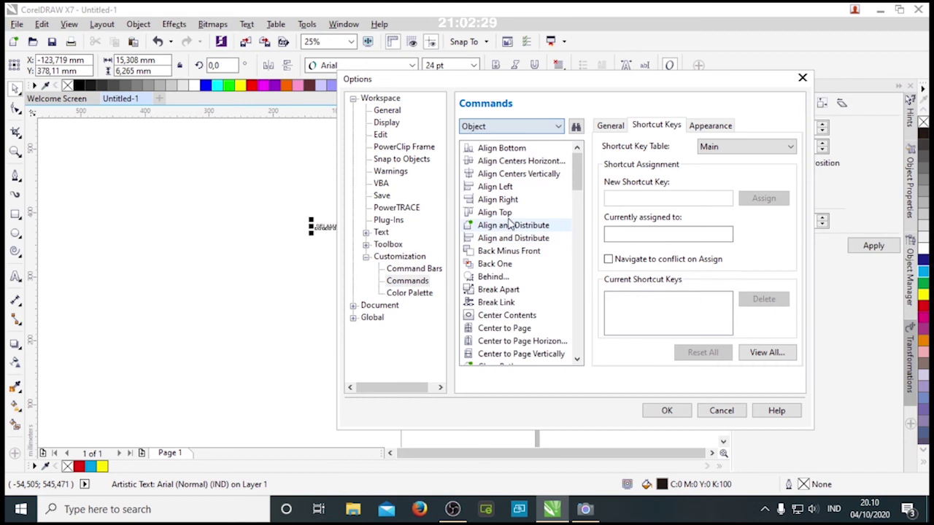
drag(577, 175, 576, 321)
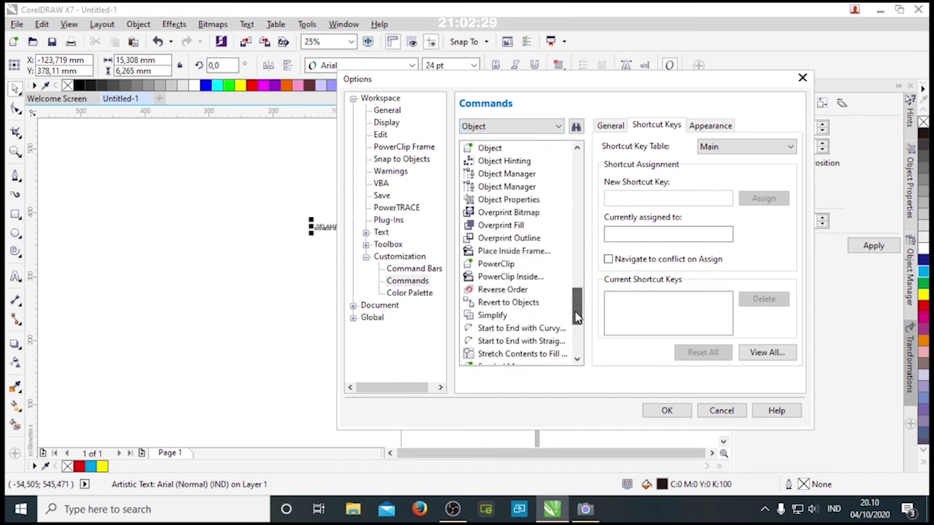
click(511, 276)
click(633, 198)
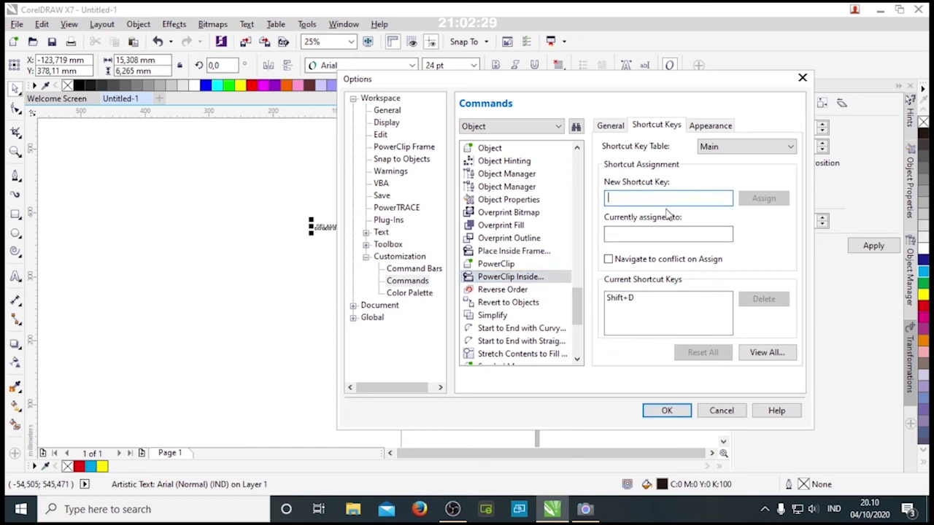
key(shift+d)
click(763, 199)
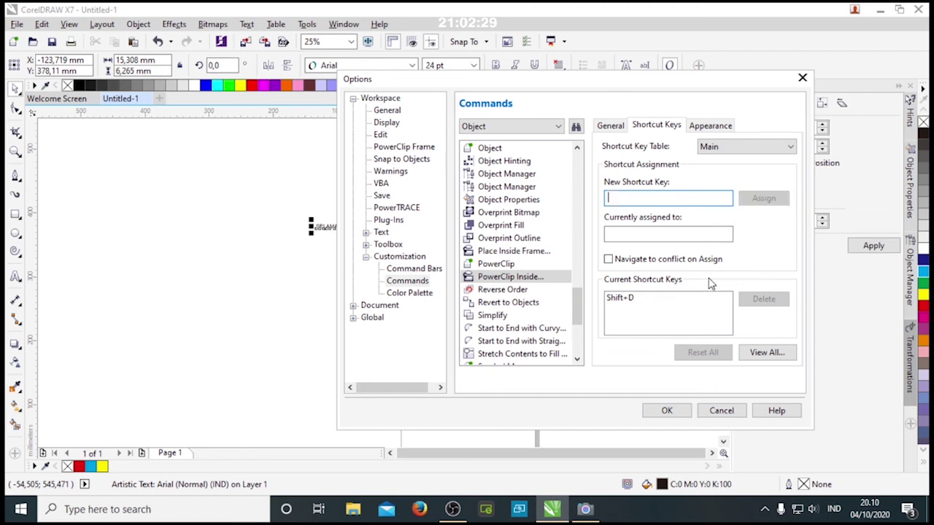
click(665, 410)
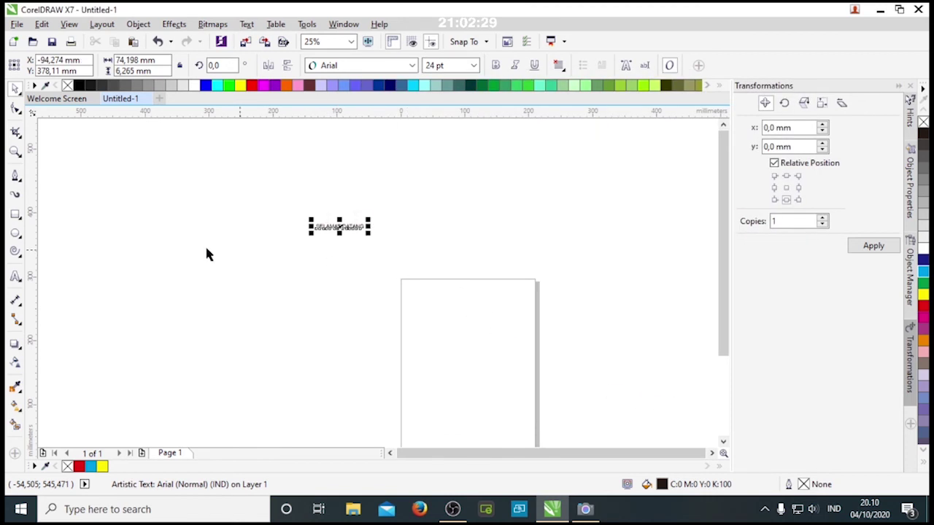
Step: Draw a large rectangle over the page top and PowerClip SELAMAT DATANG inside it
click(15, 214)
drag(427, 170, 613, 310)
key(space)
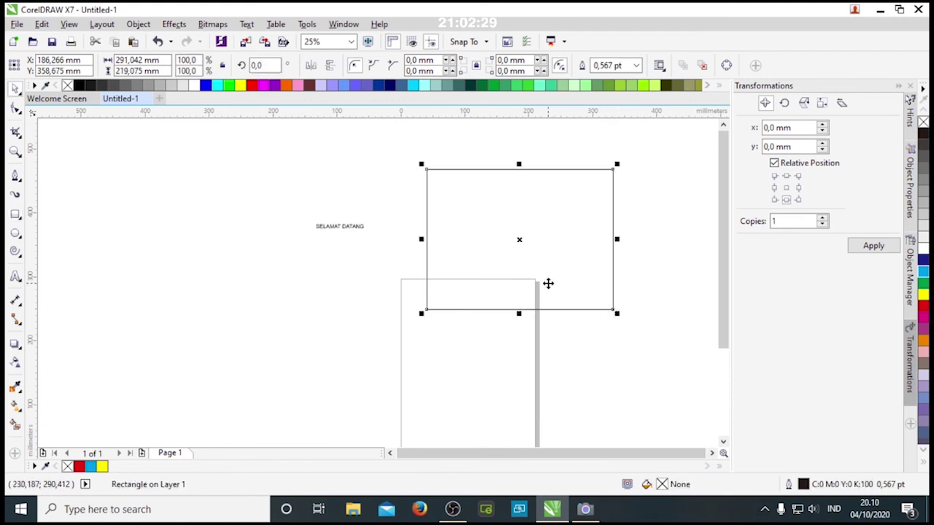
drag(520, 239, 468, 242)
click(343, 228)
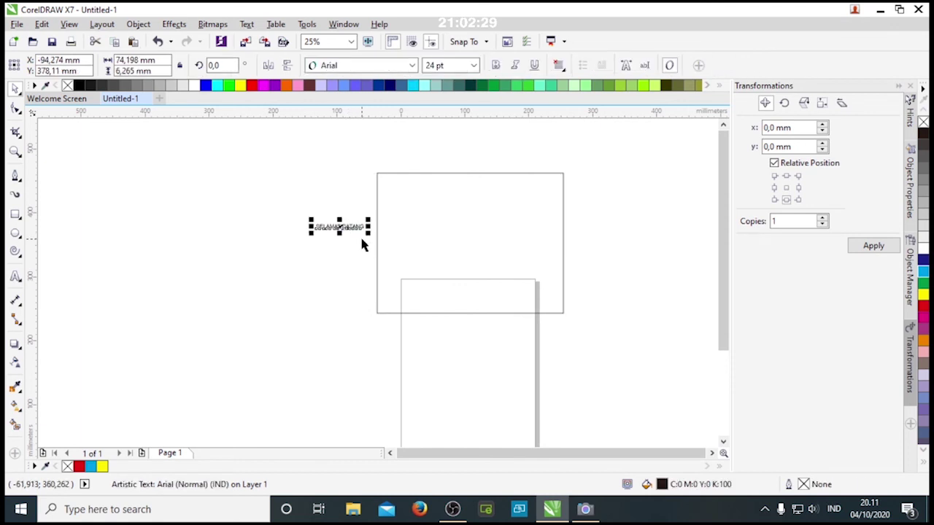
click(420, 242)
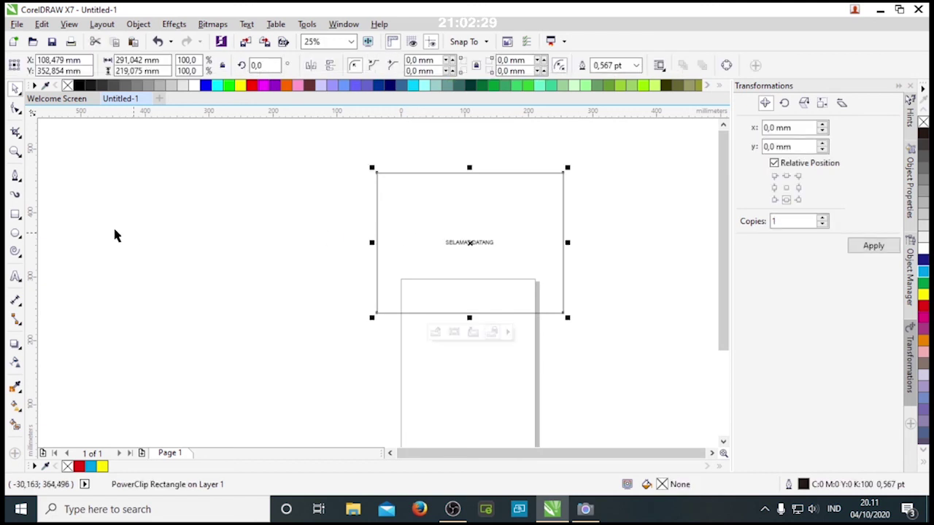
Step: Draw a smaller rectangle overlapping the frame's left side
click(16, 217)
mouse_move(300, 230)
mouse_down()
mouse_move(425, 344)
mouse_move(421, 329)
mouse_up()
key(space)
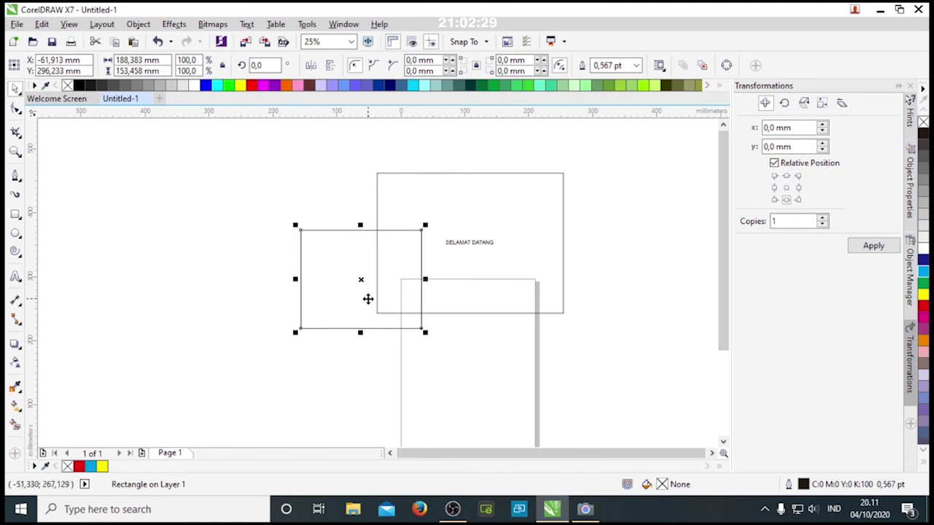
Step: PowerClip the small rectangle into the frame, then marquee-select and delete everything
click(15, 108)
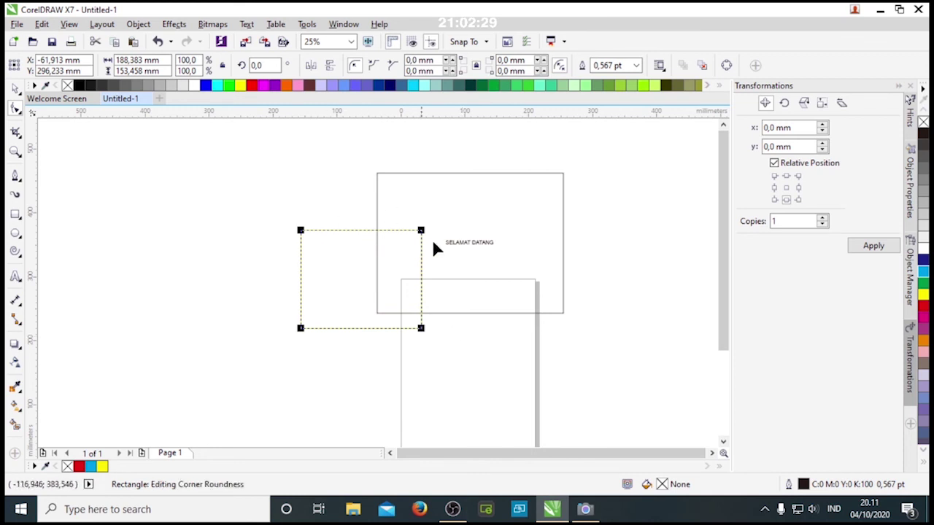
key(space)
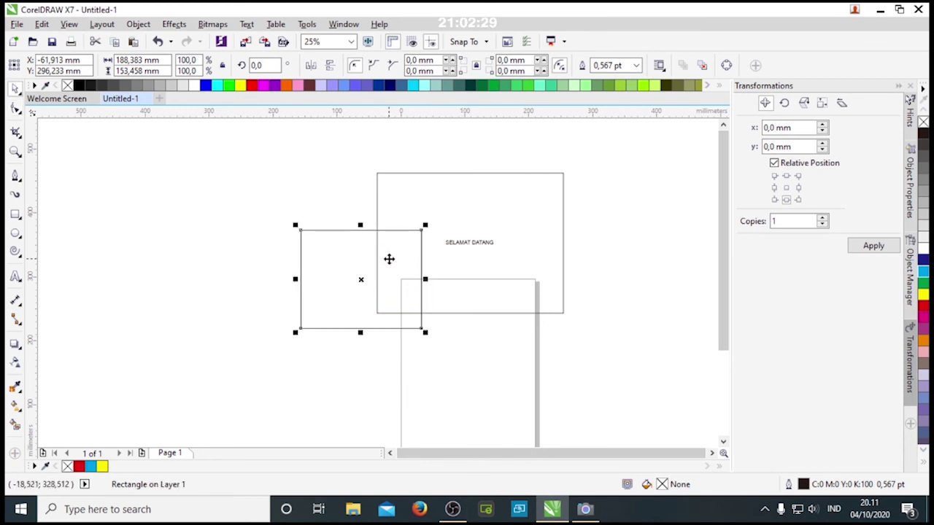
click(487, 204)
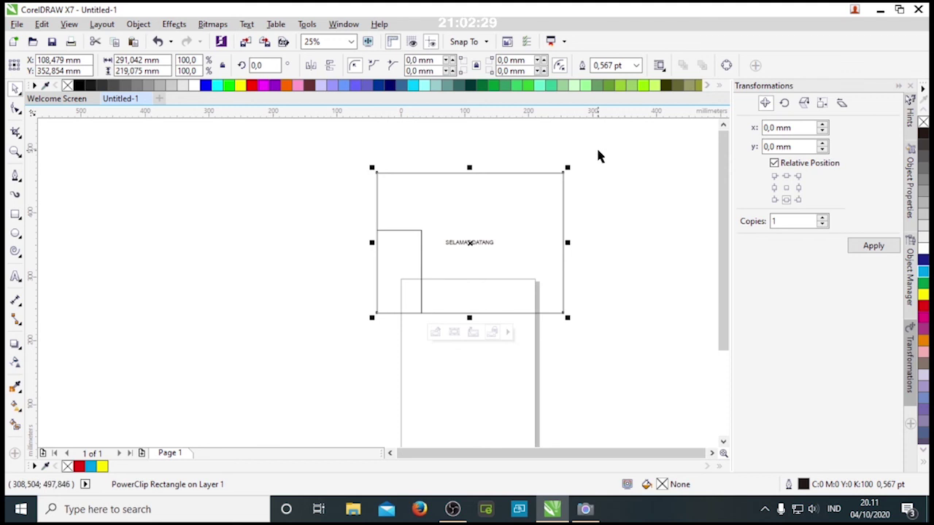
drag(598, 151, 328, 338)
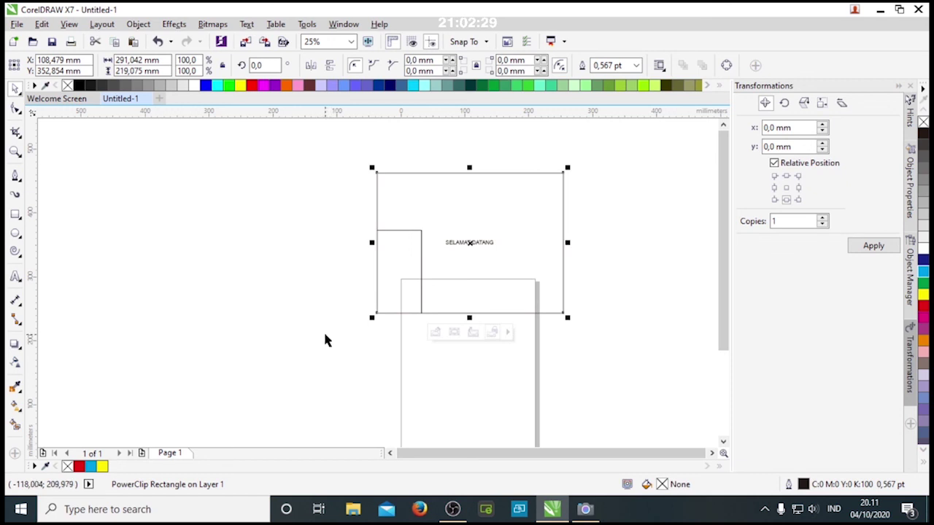
key(Delete)
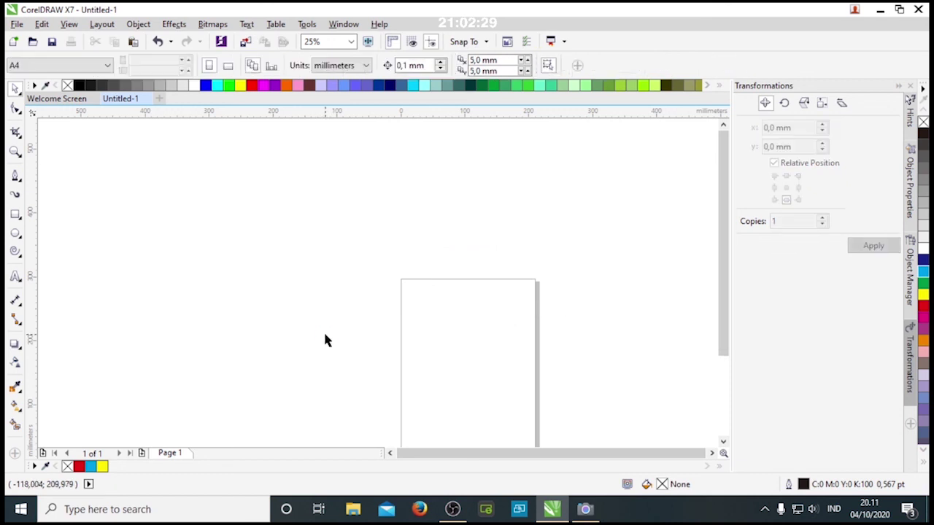